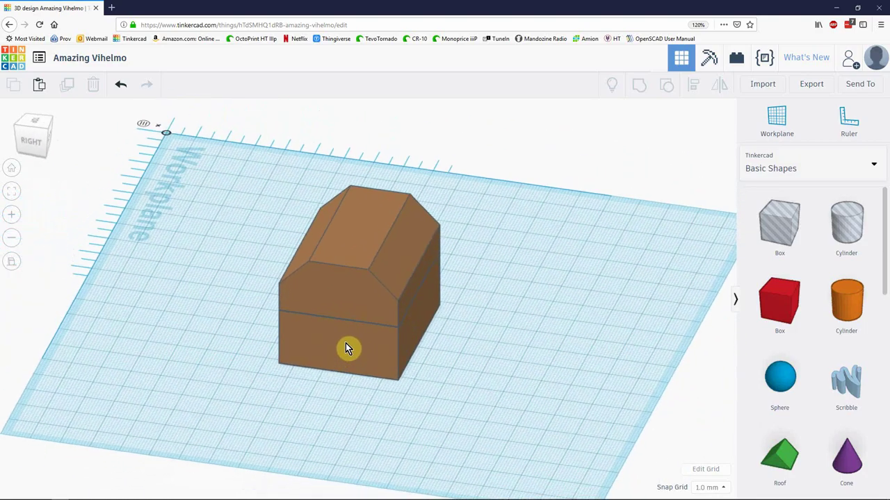
Rotate the chest lid 180° so that it is upside down
click(348, 243)
drag(334, 182, 339, 251)
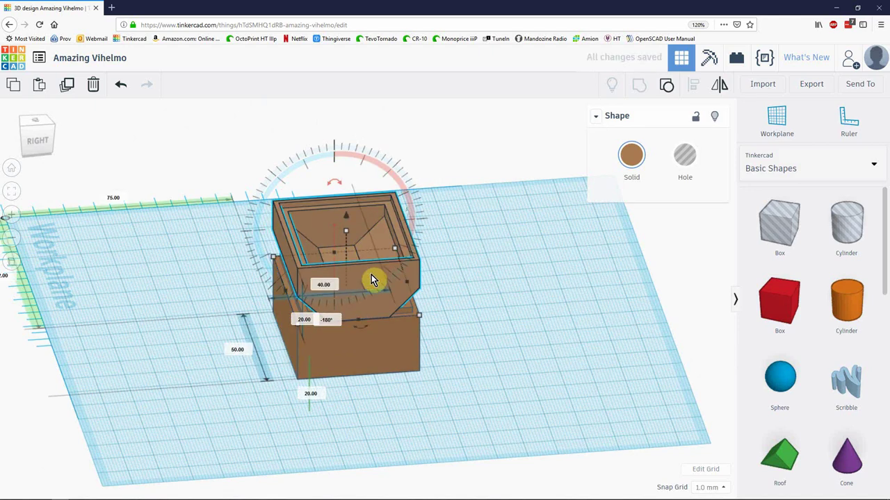
Move the flipped lid 50 mm sideways off the base and drop it onto the workplane
key(shift+Right)
key(shift+Right)
key(shift+Right)
key(shift+Right)
key(shift+Right)
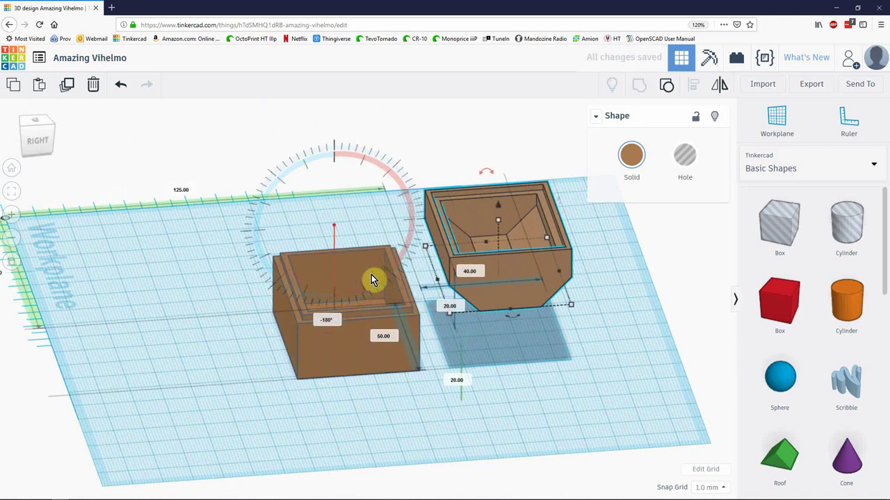
key(d)
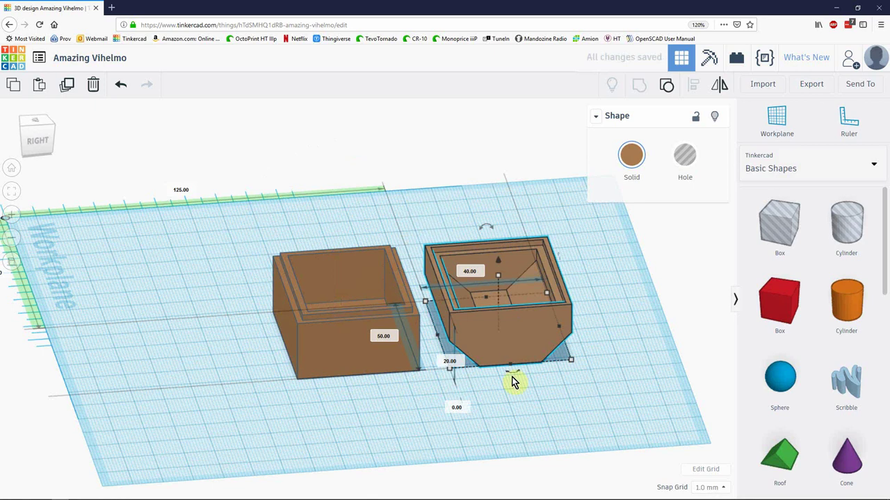
click(517, 387)
Move the flipped lid farther away from the base to free up space behind the base
right_drag(518, 387, 541, 385)
scroll(422, 318, up, 5)
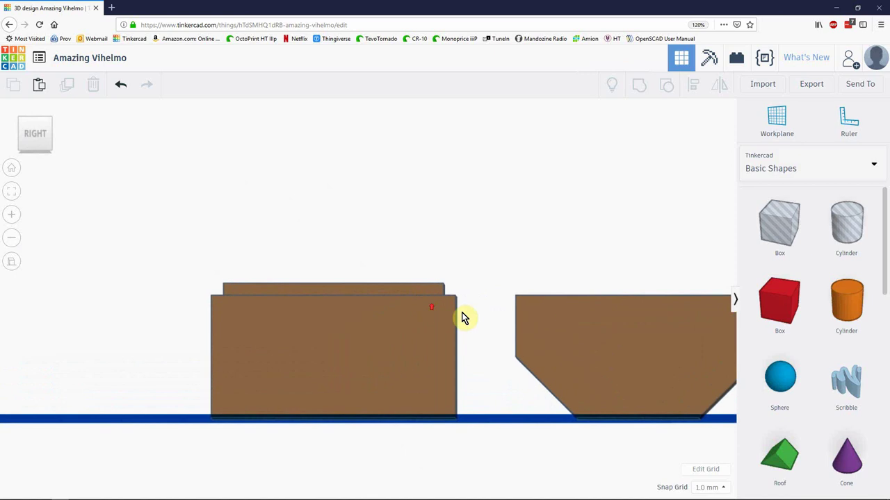
scroll(483, 317, up, 2)
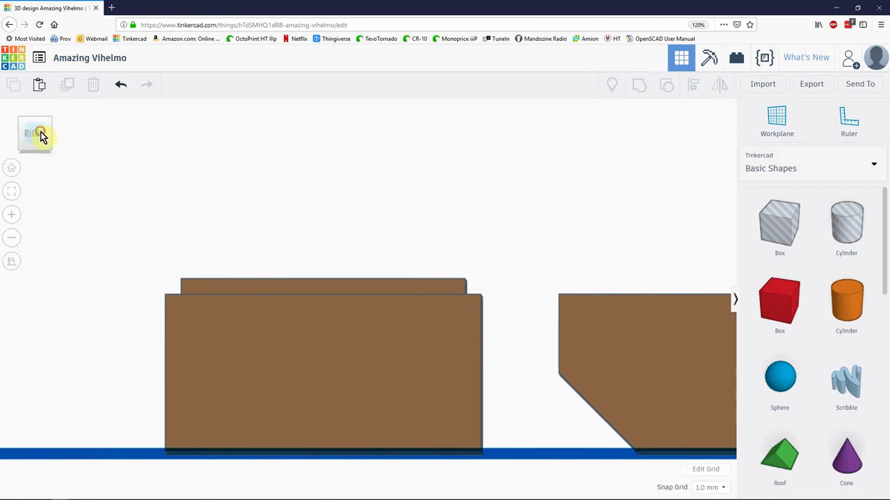
middle_drag(574, 278, 299, 280)
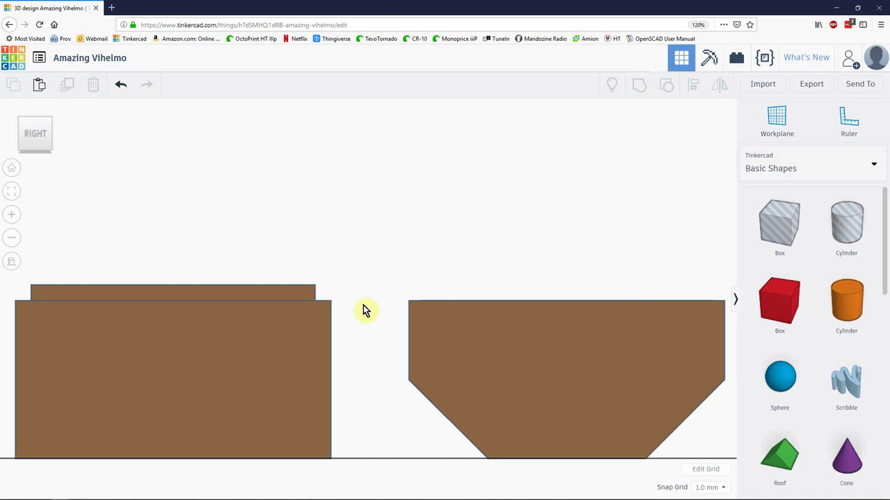
scroll(369, 311, down, 5)
right_drag(368, 311, 445, 365)
click(453, 373)
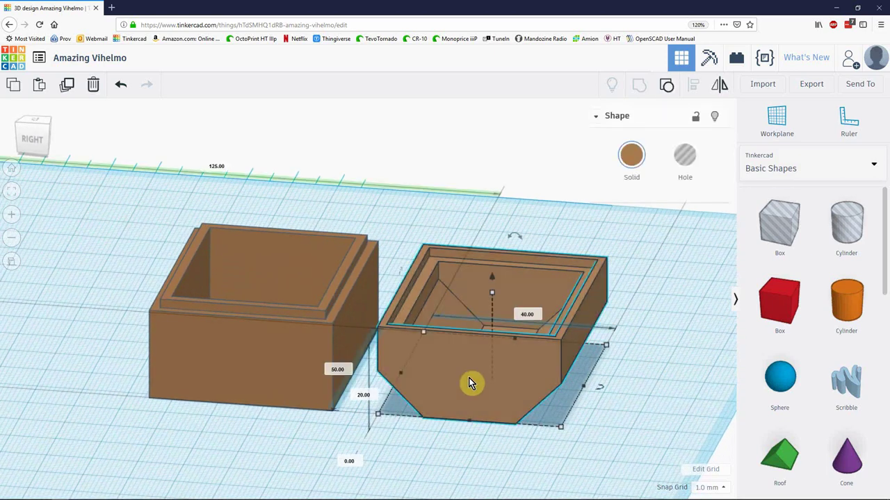
drag(471, 383, 677, 424)
click(431, 373)
Add a Roof shape between the base and the lid, tilted so one short face is vertical and the other lies flat on top
right_drag(431, 373, 440, 394)
scroll(439, 392, up, 3)
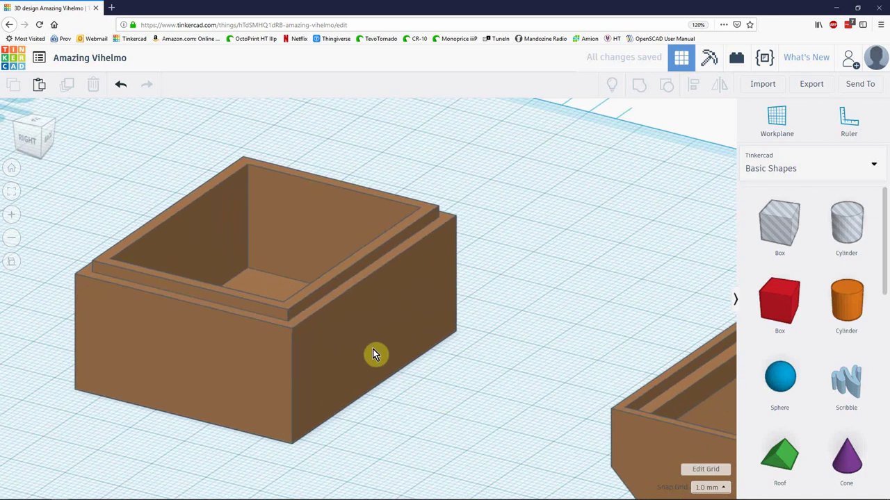
scroll(459, 373, down, 5)
drag(775, 465, 423, 431)
right_drag(494, 448, 545, 371)
drag(462, 320, 434, 332)
right_drag(554, 397, 357, 376)
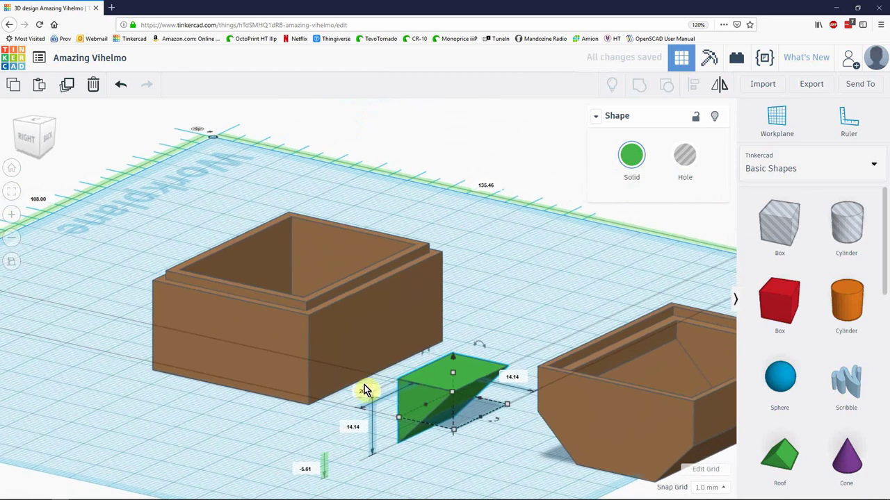
Seat the green wedge flush against the base's back face using a temporary workplane there, then restore the default workplane
key(w)
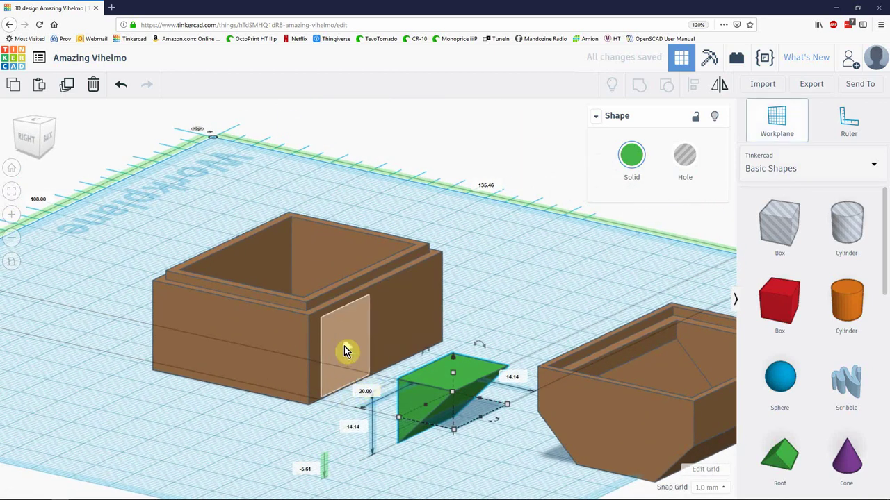
click(339, 348)
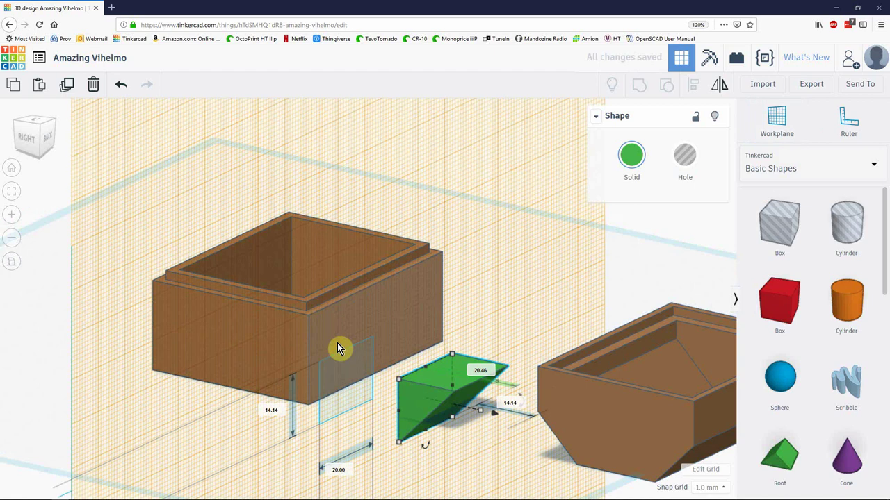
key(d)
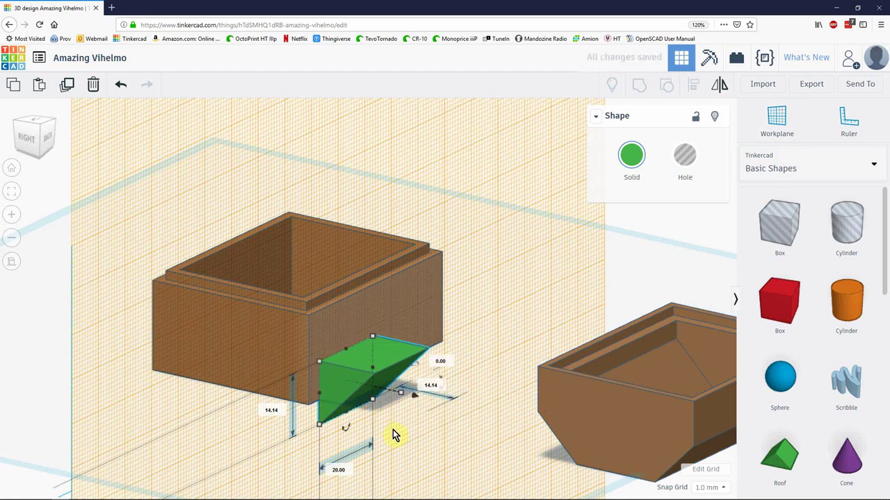
key(w)
click(445, 423)
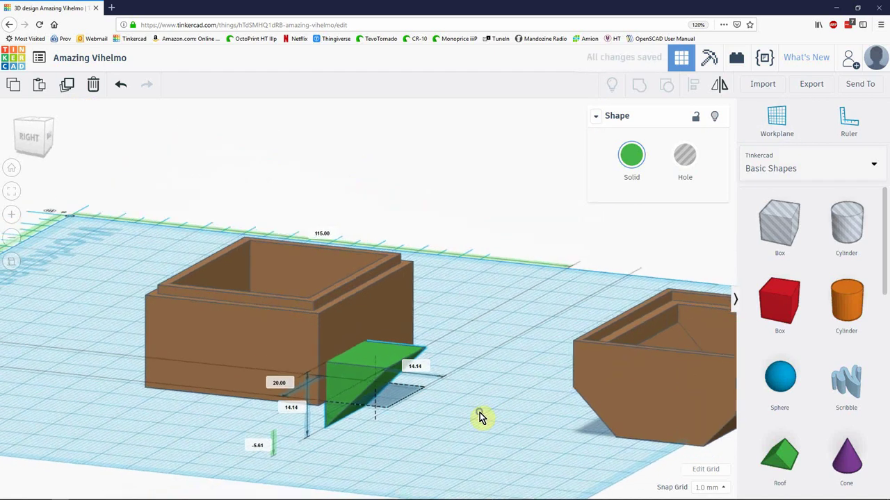
Raise the green wedge 9 mm along the base's back face
key(ctrl+Up)
key(ctrl+Up)
key(ctrl+Up)
key(ctrl+Up)
key(ctrl+Up)
key(ctrl+Up)
key(ctrl+Up)
key(ctrl+Up)
key(ctrl+Up)
key(ctrl+Up)
key(ctrl+Down)
scroll(463, 413, up, 5)
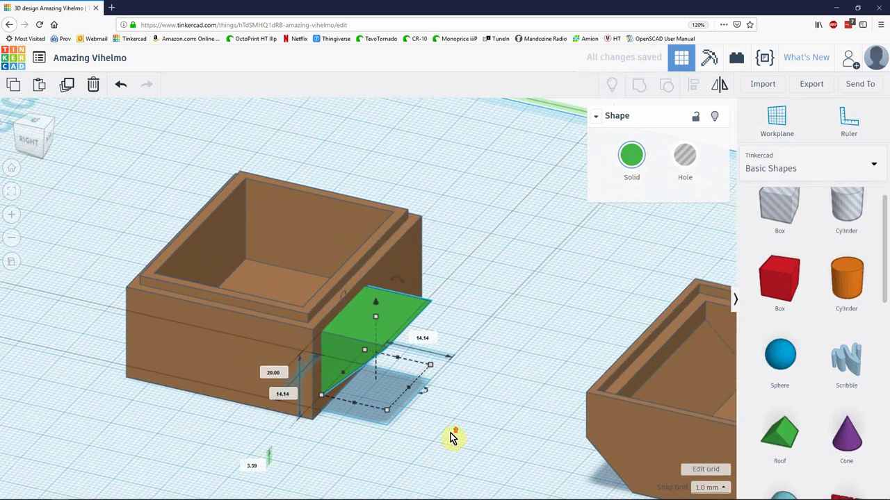
Resize the green wedge to 6 mm deep, 6 mm high and 5 mm wide
scroll(529, 308, up, 2)
text(6)
key(Return)
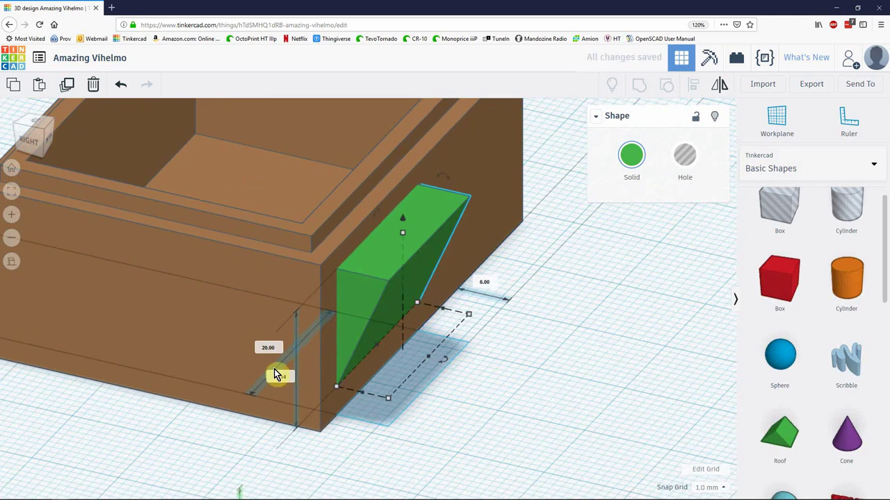
right_drag(307, 387, 289, 382)
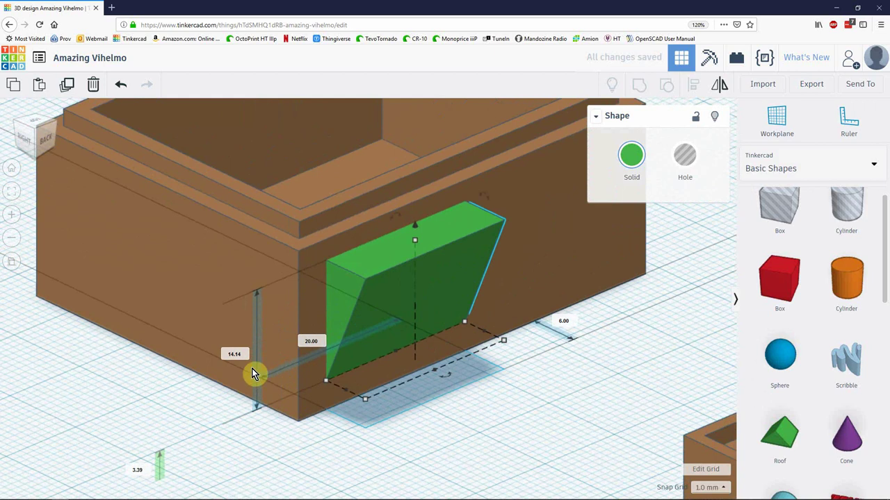
click(229, 353)
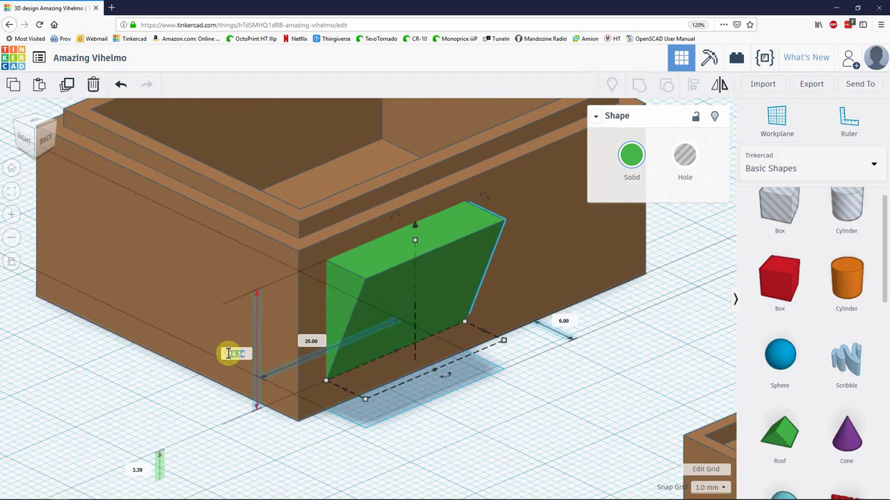
text(6)
key(Return)
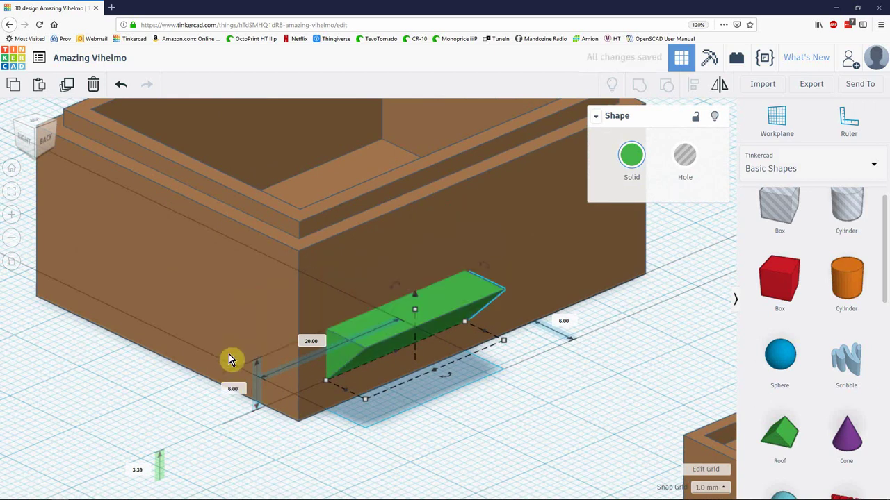
right_drag(246, 368, 363, 342)
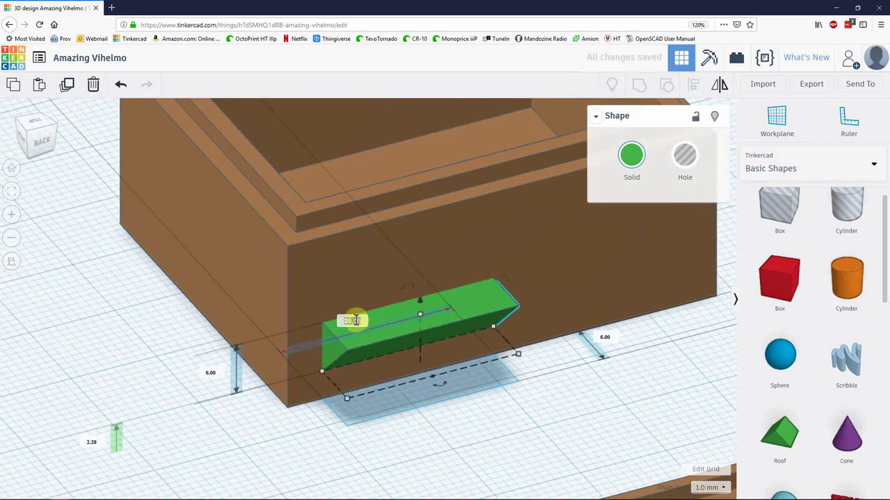
text(6)
key(Return)
Raise the resized wedge another 7 mm up the base's back face
right_drag(460, 388, 426, 387)
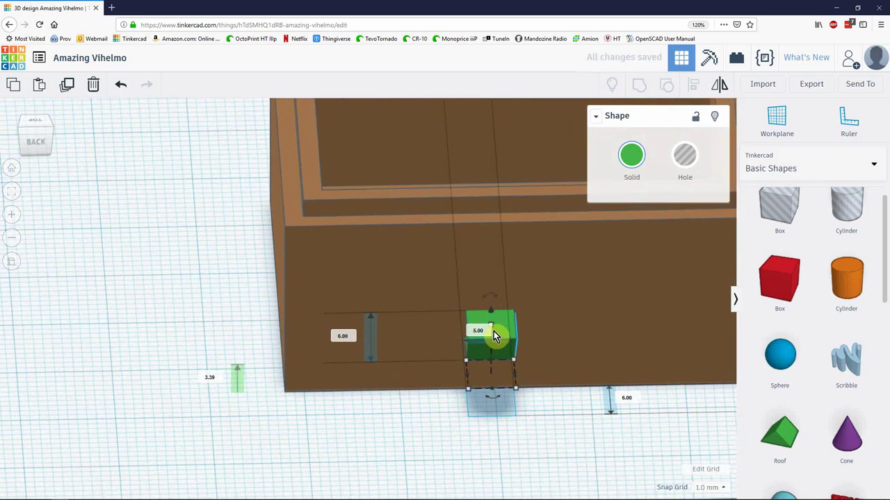
key(ctrl+Up)
key(ctrl+Up)
key(ctrl+Up)
key(ctrl+Up)
key(ctrl+Up)
key(ctrl+Up)
key(ctrl+Up)
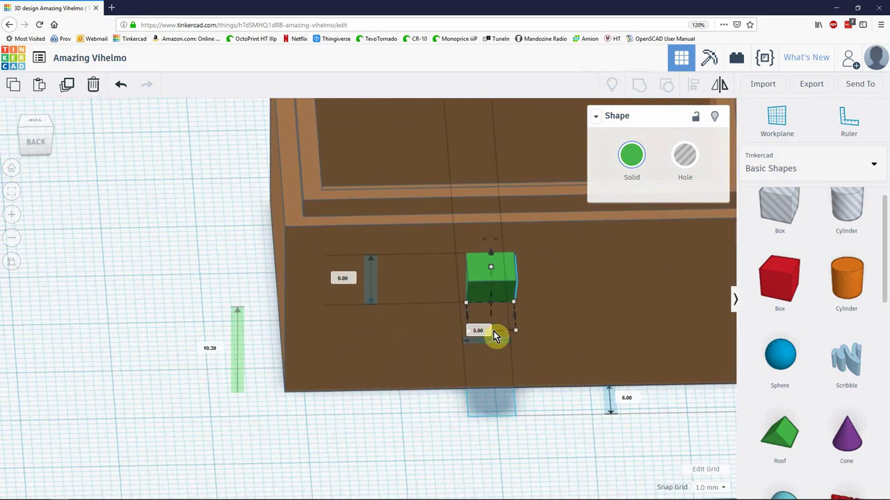
Shift the wedge along the back face until it sits near the base's corner
key(Left)
key(Left)
key(Left)
key(Left)
key(Left)
key(Left)
key(Left)
key(Left)
key(Left)
key(Left)
key(Left)
key(Left)
key(Left)
key(Left)
key(Left)
key(Left)
key(Left)
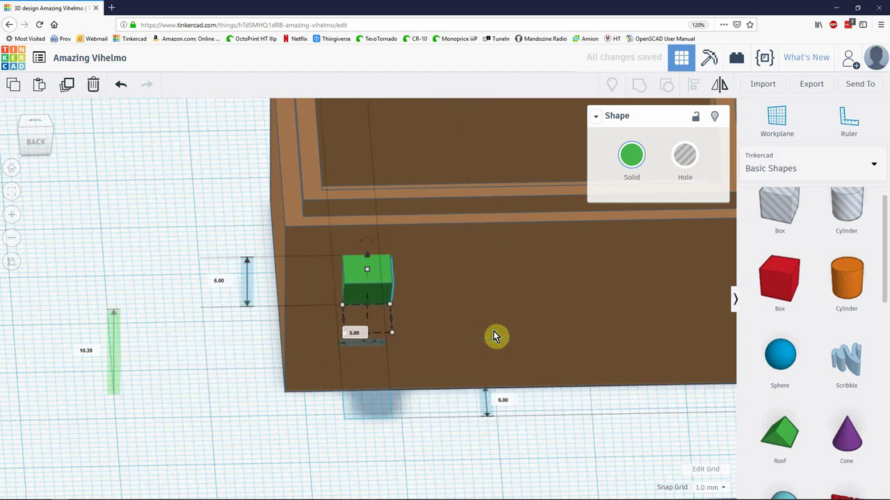
click(169, 383)
Place a temporary workplane on the top face of the green wedge
right_drag(341, 383, 469, 322)
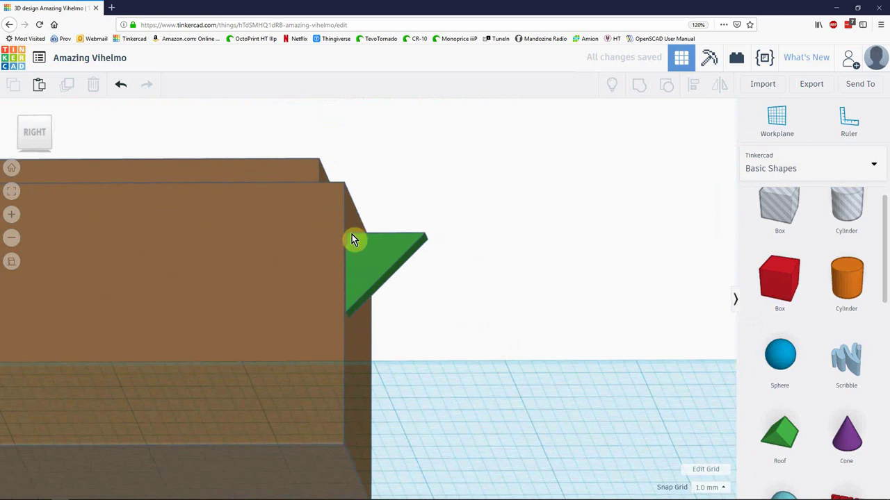
right_drag(518, 308, 440, 270)
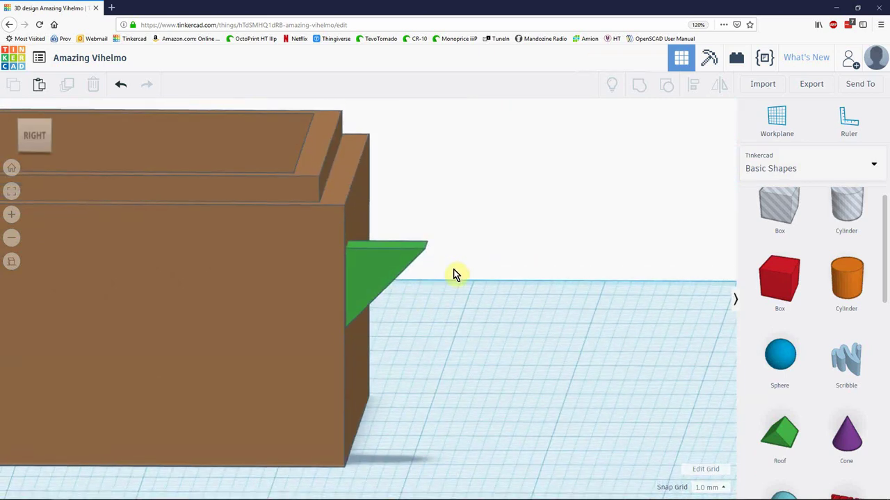
right_drag(543, 283, 403, 285)
key(w)
click(379, 292)
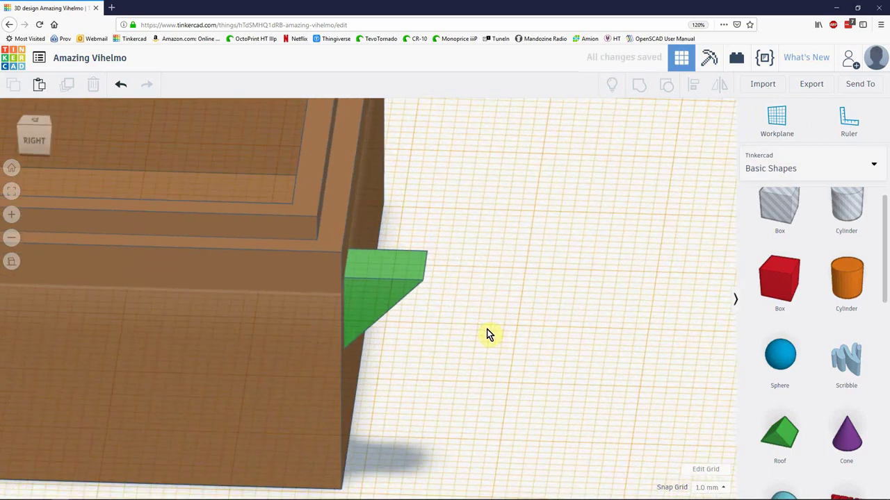
Add a solid red Box on the wedge-top workplane and size it 5 mm by 5 mm and 2.5 mm high
right_drag(503, 321, 584, 366)
scroll(772, 347, up, 1)
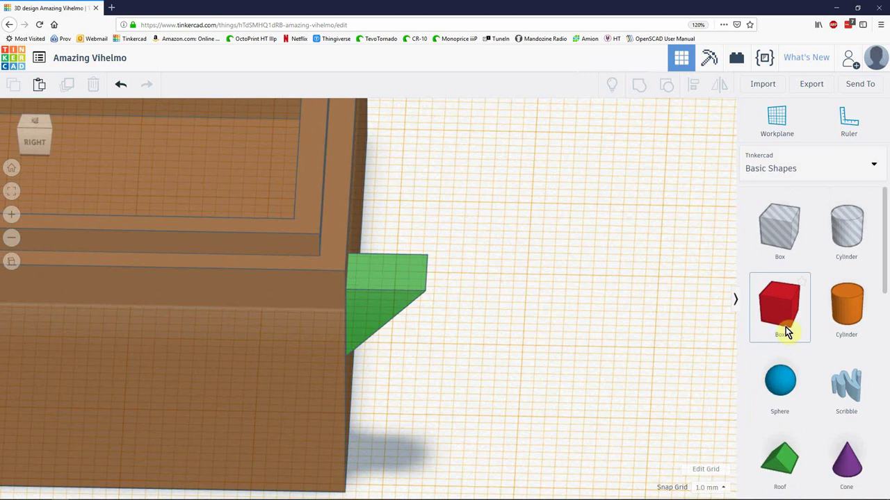
drag(784, 314, 455, 294)
right_drag(578, 376, 450, 387)
scroll(466, 378, down, 2)
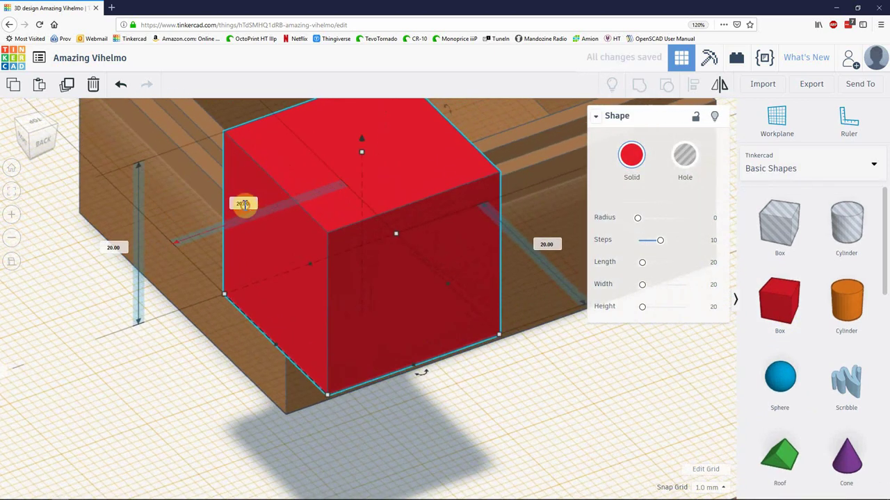
text(5)
key(Return)
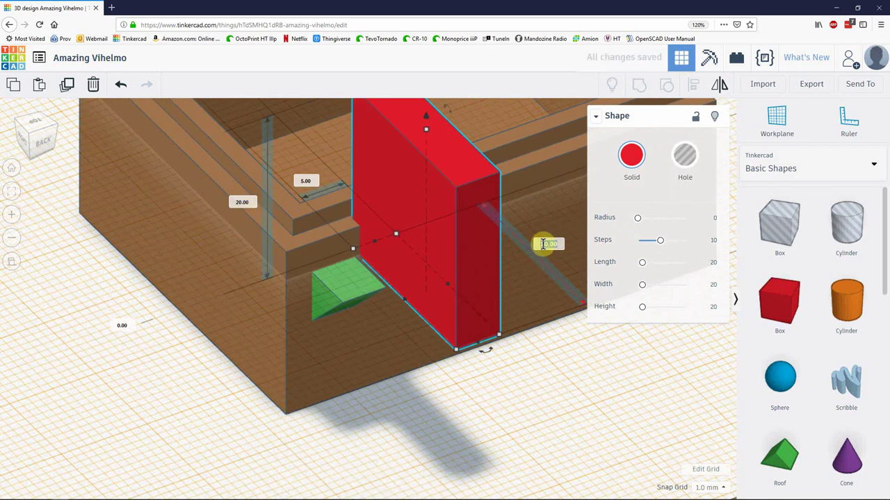
key(Return)
middle_drag(285, 281, 275, 374)
key(Return)
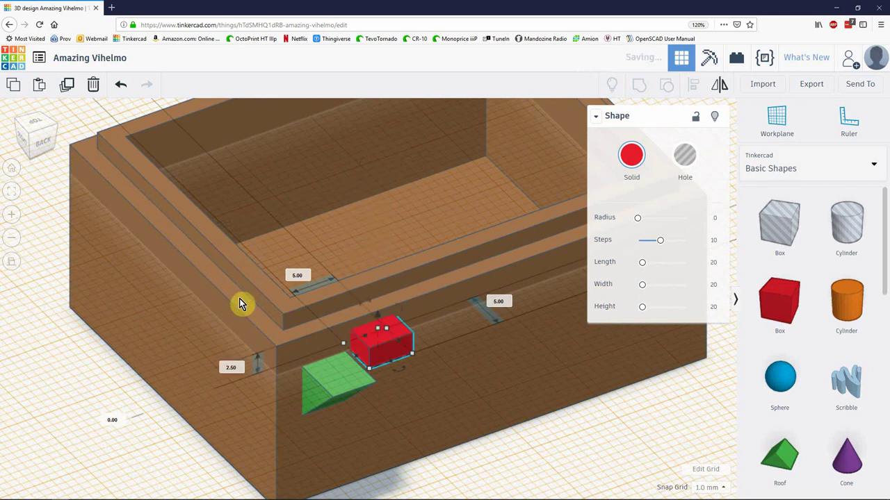
Nudge the small red box along the workplane until it sits roughly over the green wedge
right_drag(369, 391, 432, 342)
key(Down)
key(Down)
key(Down)
key(Right)
key(Right)
key(Down)
key(Right)
key(Down)
key(Left)
key(Down)
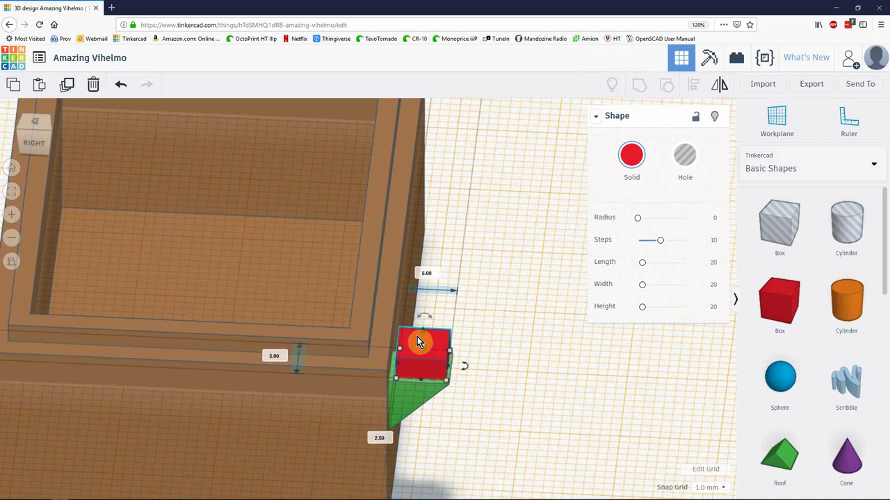
key(Up)
key(Up)
key(Left)
key(Up)
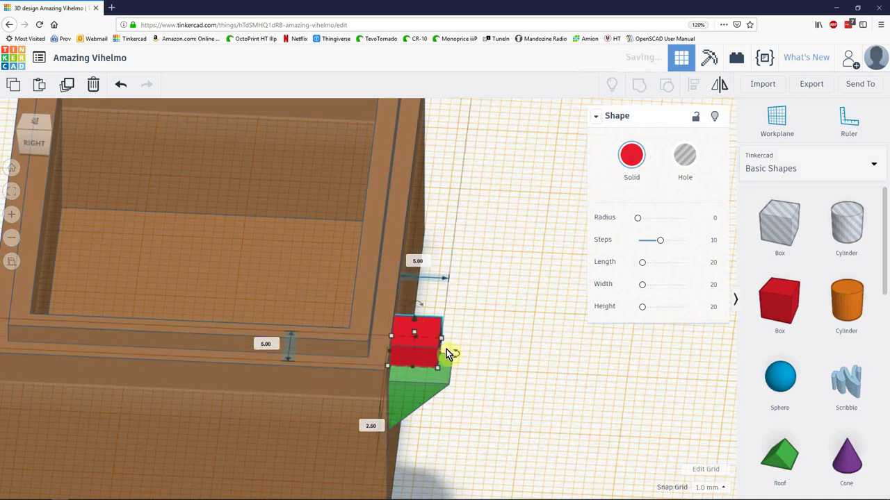
Align the red box with the green wedge along the wedge's outer edge and the side nearest the base's corner
shift+click(409, 405)
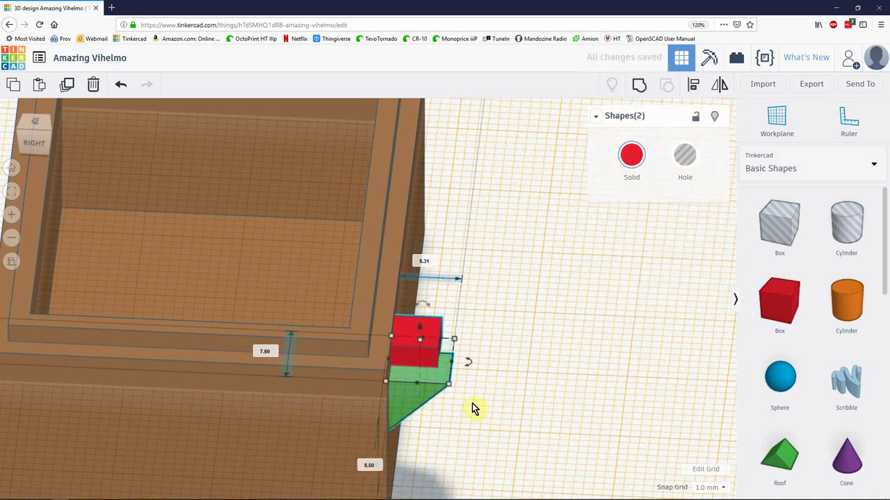
key(l)
click(461, 398)
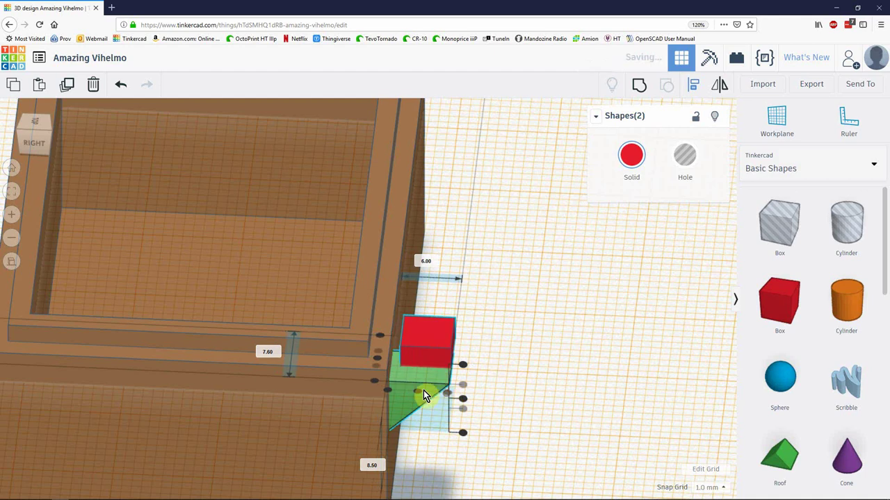
click(373, 381)
click(593, 390)
Place the temporary workplane on the top face of the small red box
right_drag(588, 403, 446, 328)
key(w)
click(436, 358)
Add a solid Round Roof on the workplane on top of the small red box, beside the back of the base
scroll(800, 422, down, 2)
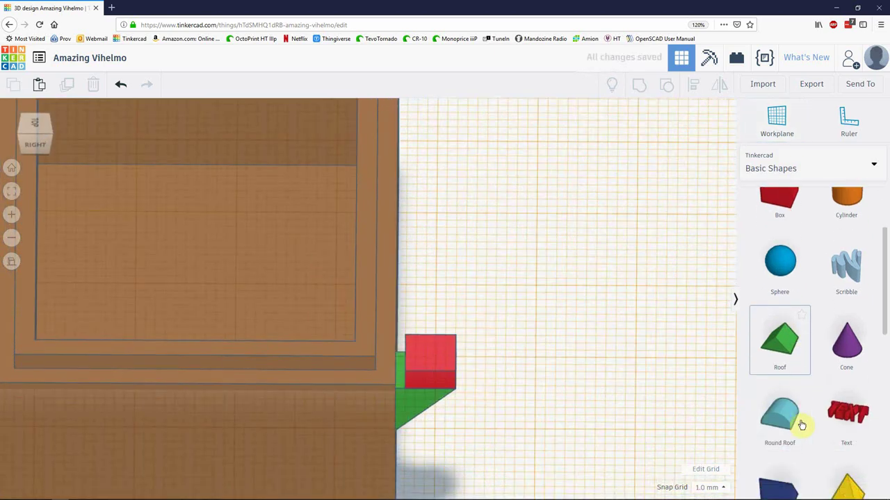
scroll(801, 425, down, 1)
drag(779, 382, 526, 347)
right_drag(649, 419, 642, 407)
drag(616, 378, 463, 397)
right_drag(619, 424, 346, 409)
Size the round roof 5 mm by 5 mm and 2.5 mm high
click(283, 293)
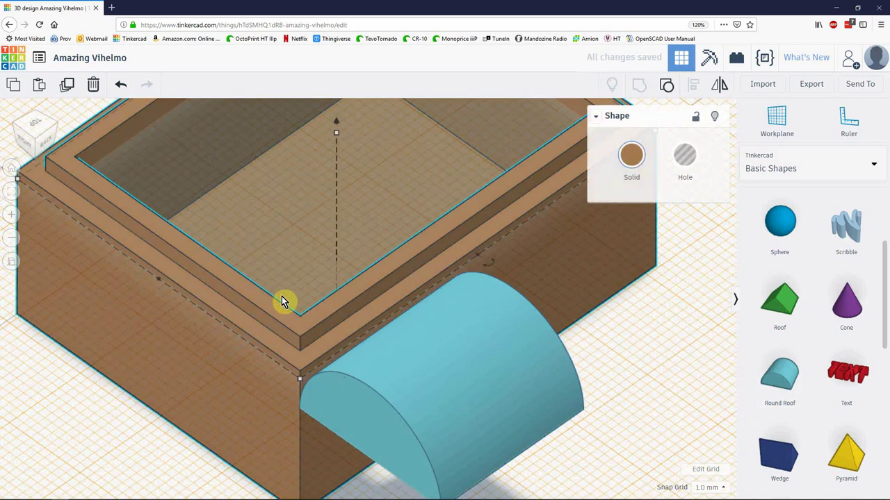
click(496, 391)
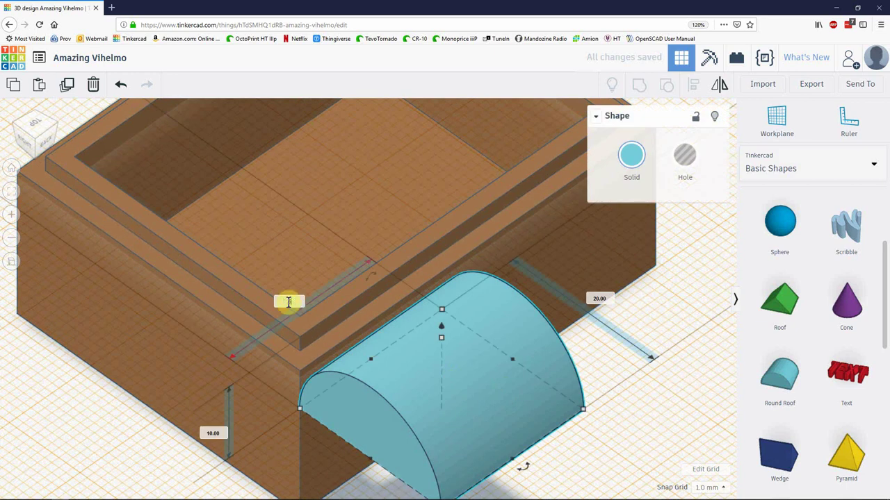
key(Return)
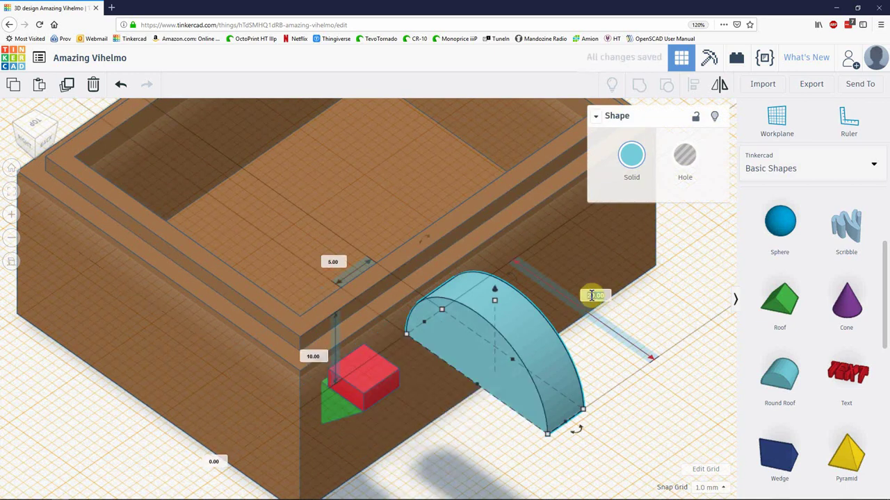
text(5)
key(Return)
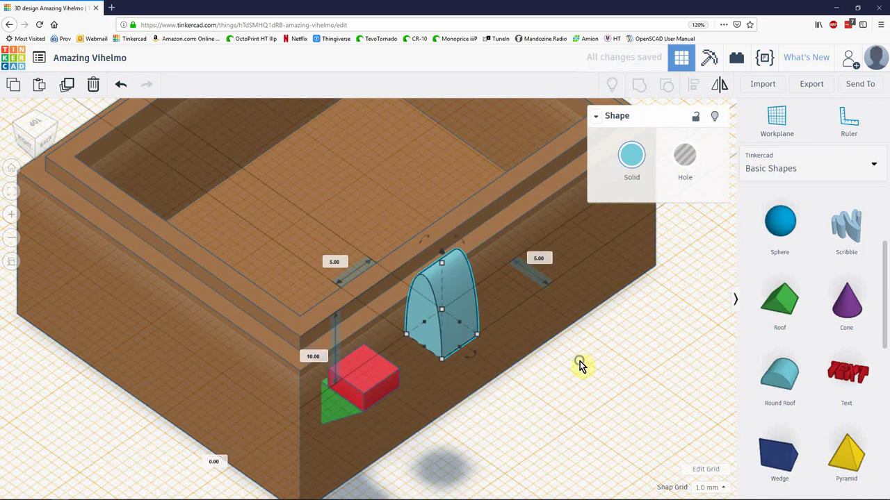
right_drag(581, 363, 574, 344)
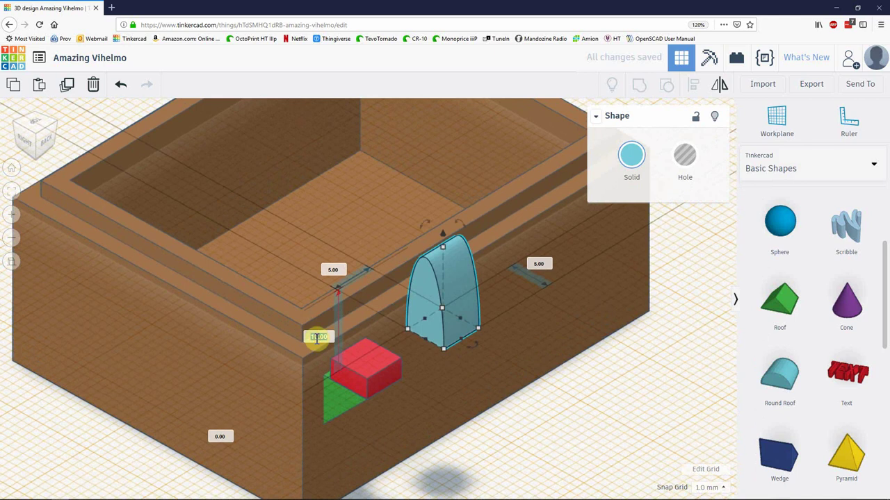
key(Return)
Move the round roof over the small red box and align the two shapes so the roof caps the box
right_drag(320, 337, 411, 441)
drag(421, 376, 319, 369)
shift+click(362, 388)
key(l)
right_drag(342, 401, 368, 422)
click(363, 416)
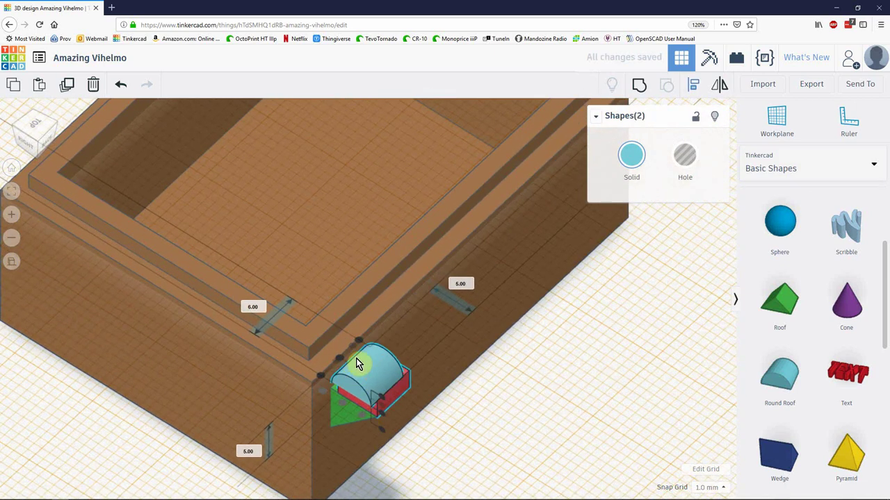
click(359, 341)
click(457, 398)
Restore the default workplane and group the wedge, box and round roof into one hinge bracket
right_drag(473, 468, 558, 432)
key(w)
click(578, 416)
right_drag(488, 418, 509, 328)
drag(496, 294, 452, 386)
key(ctrl+g)
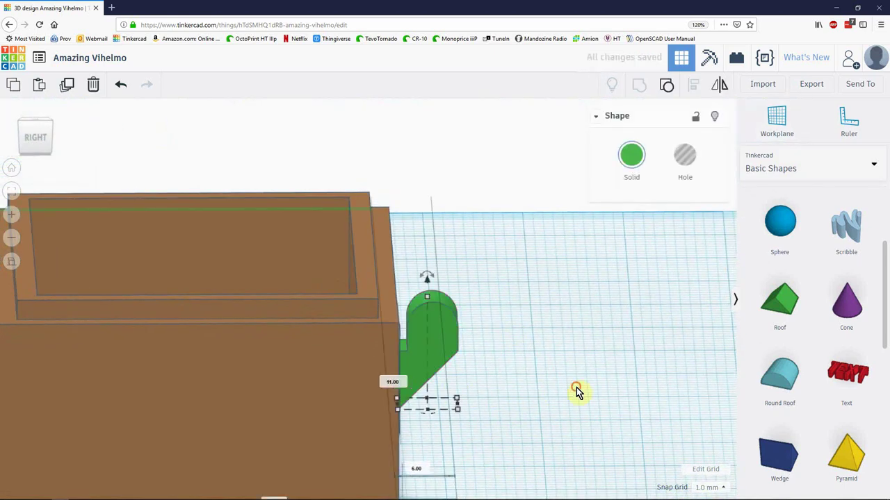
click(575, 386)
Paste a copy of the green hinge bracket and move it clear of the base, beyond its front side
right_drag(517, 415, 439, 434)
scroll(439, 435, down, 2)
scroll(442, 439, down, 3)
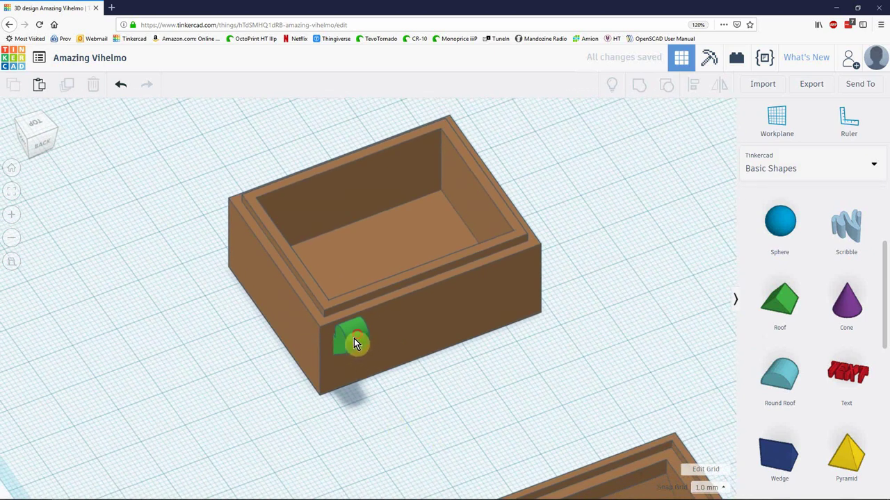
key(ctrl+v)
drag(8, 357, 89, 327)
click(174, 430)
right_drag(174, 431, 408, 360)
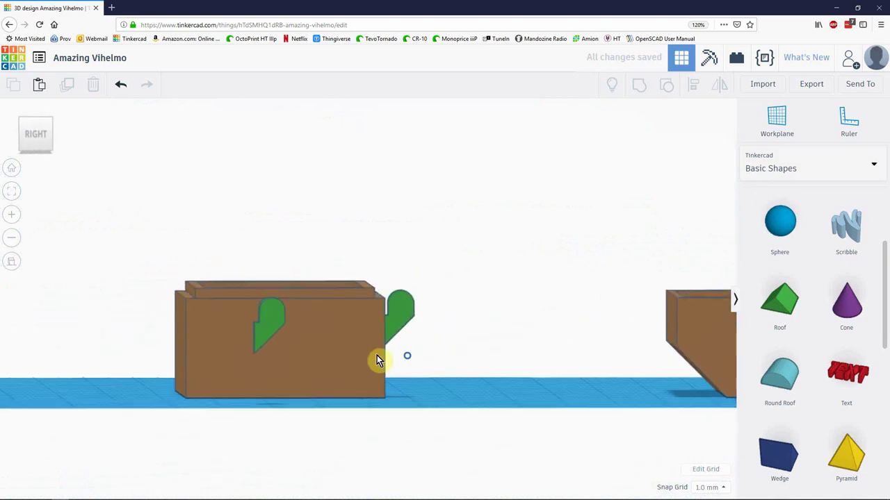
drag(271, 330, 145, 324)
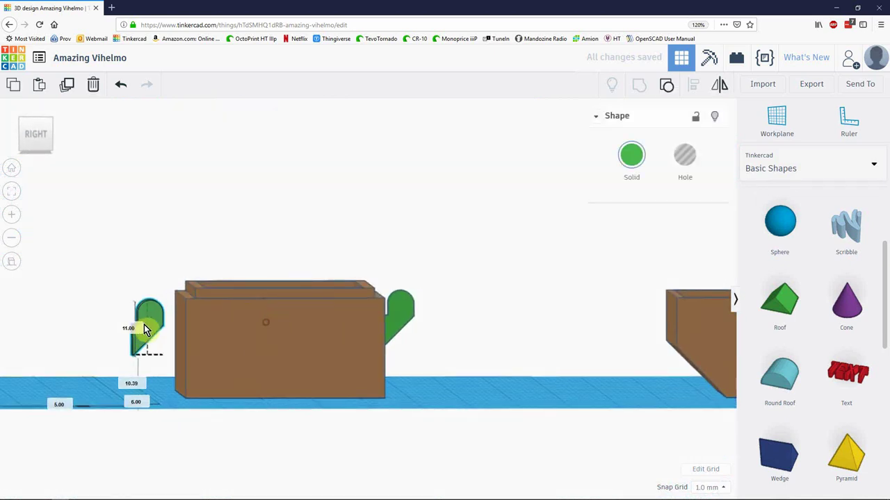
Raise the hinge bracket on the back of the base by 1 mm
click(34, 133)
scroll(448, 326, up, 5)
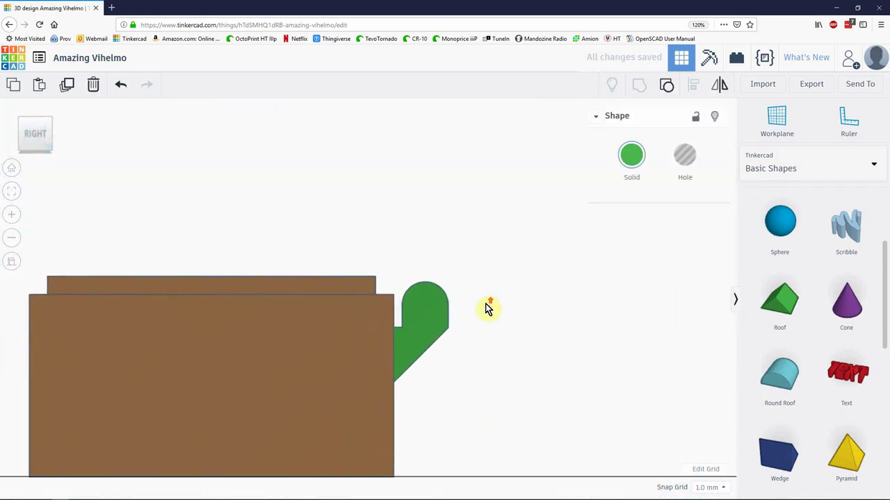
click(461, 343)
scroll(580, 347, up, 3)
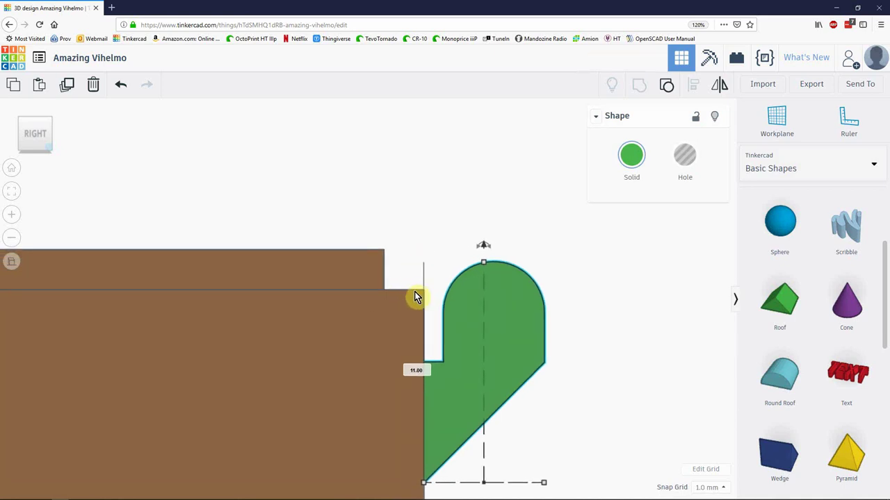
click(478, 299)
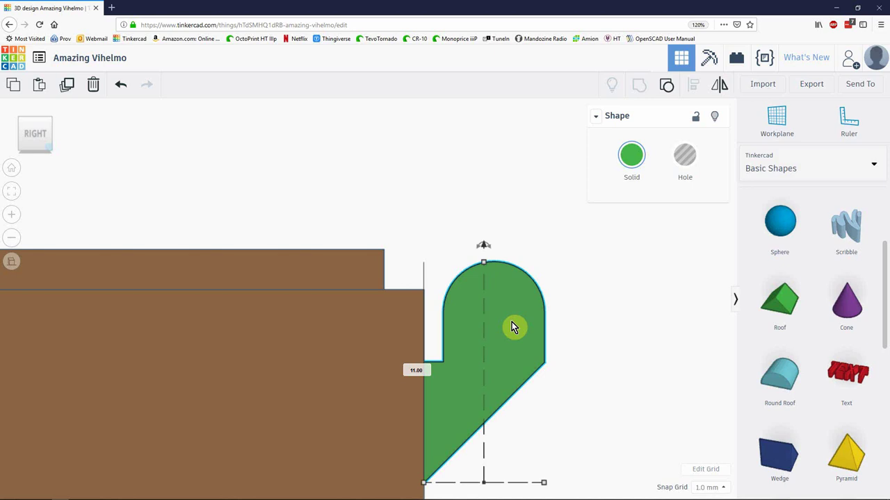
key(ctrl+Up)
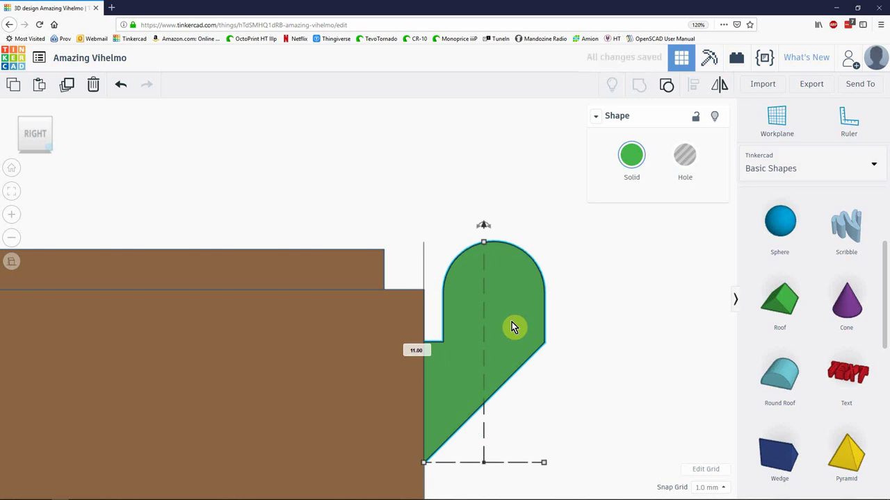
click(700, 331)
Move the lid across the workplane so it sits close behind the base's hinge side, in line with the base
right_drag(652, 336, 473, 382)
scroll(388, 391, down, 5)
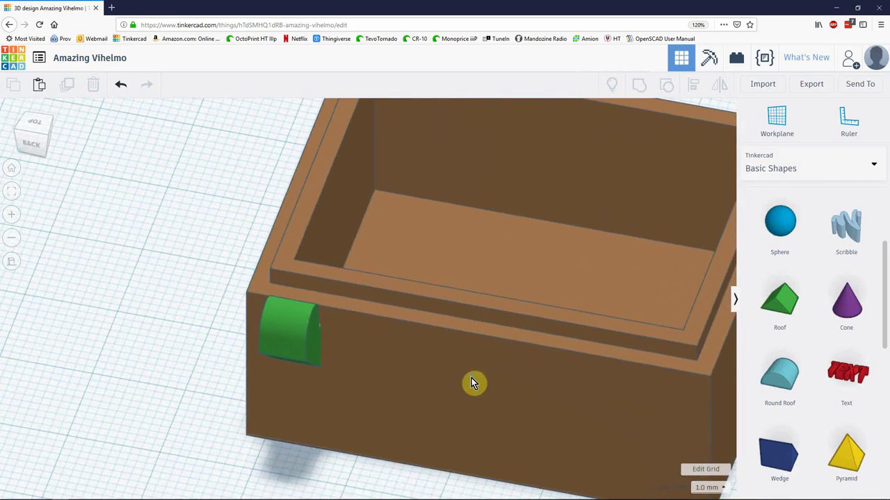
scroll(471, 379, down, 6)
right_drag(252, 375, 295, 410)
middle_drag(417, 395, 399, 270)
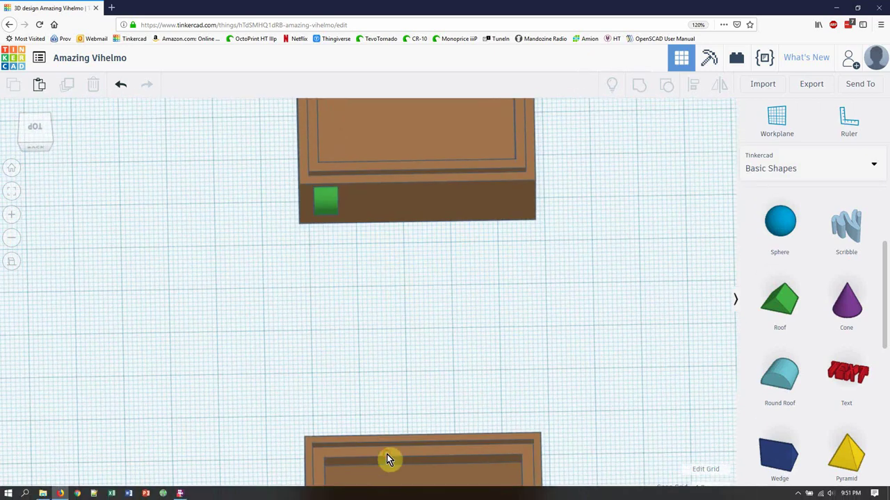
drag(386, 453, 392, 256)
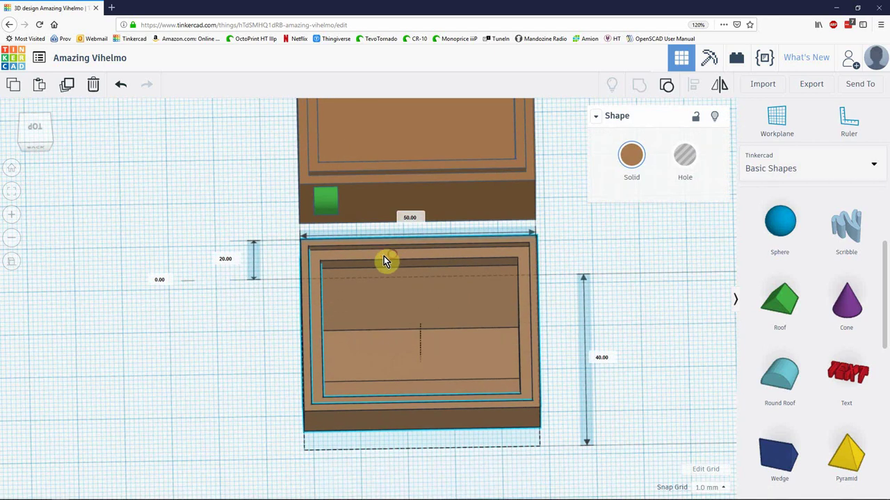
right_drag(257, 303, 314, 393)
click(314, 393)
Duplicate the base's hinge bracket and move the copy across the gap to the lid
click(320, 303)
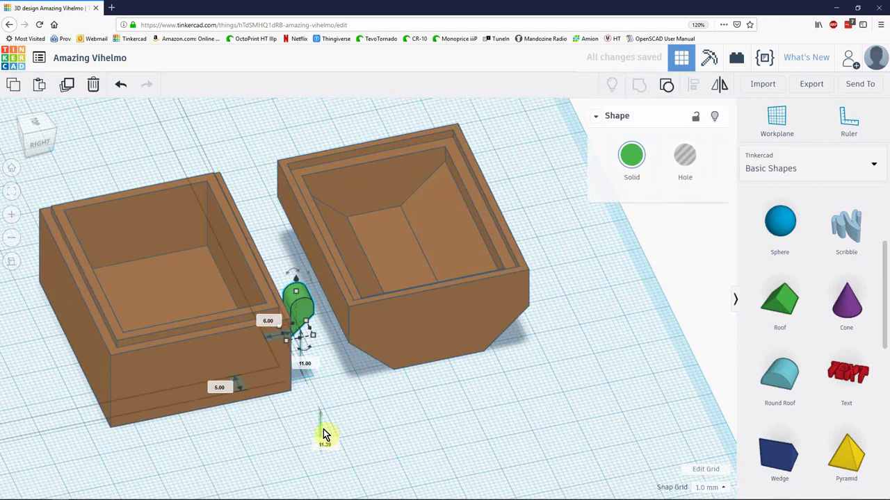
scroll(323, 431, up, 2)
key(f)
scroll(488, 442, down, 3)
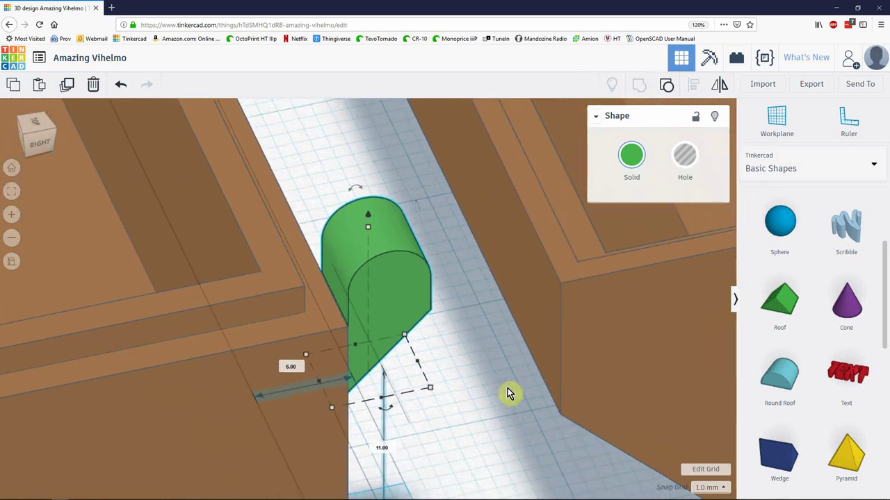
right_drag(507, 388, 483, 391)
key(ctrl+d)
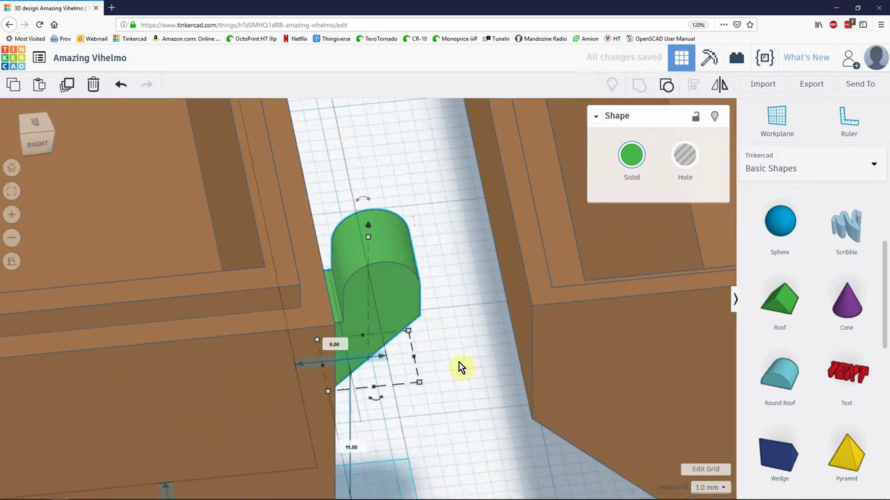
key(ctrl+v)
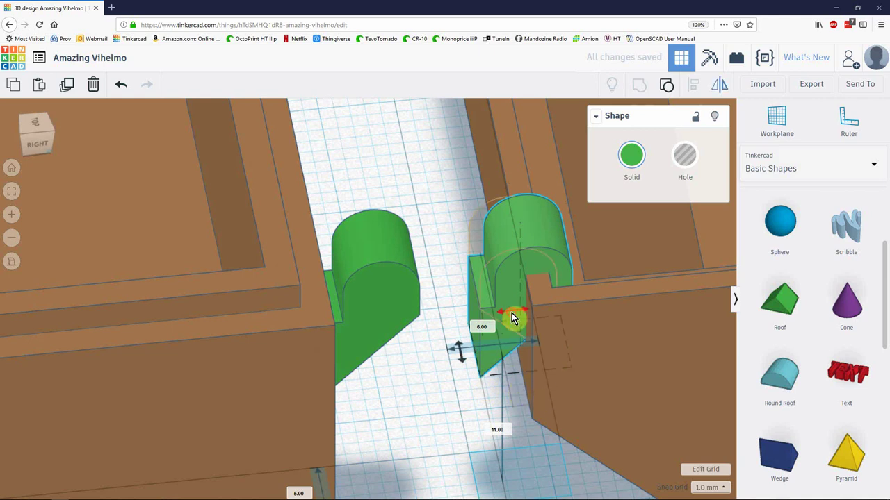
Mirror the copied bracket so its flat back faces the lid, and nudge it into the gap between the two halves
drag(511, 319, 509, 367)
key(Left)
key(Left)
key(Right)
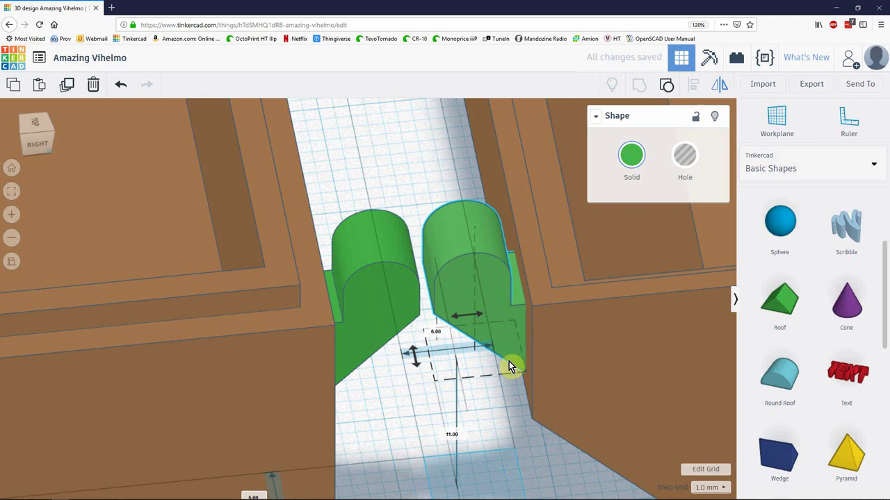
key(Left)
Drop the mirrored bracket onto a temporary workplane on the lid's back face, then restore the default workplane
right_drag(509, 364, 559, 402)
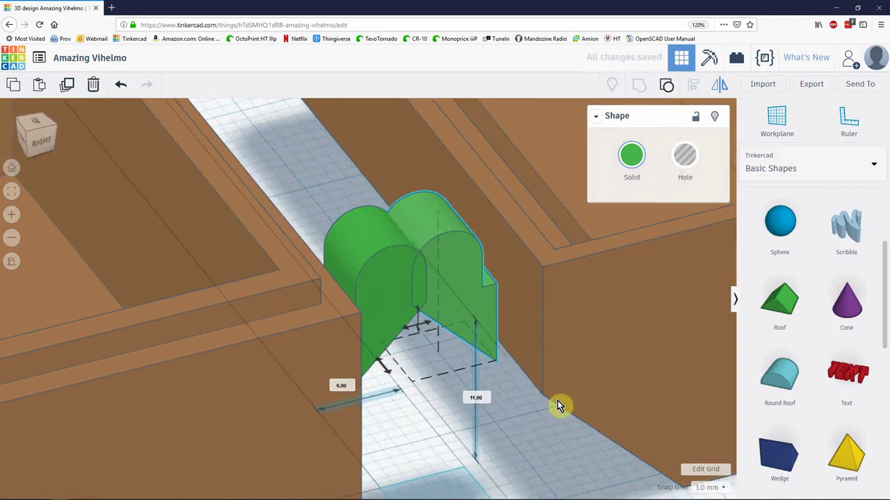
key(w)
click(528, 323)
key(d)
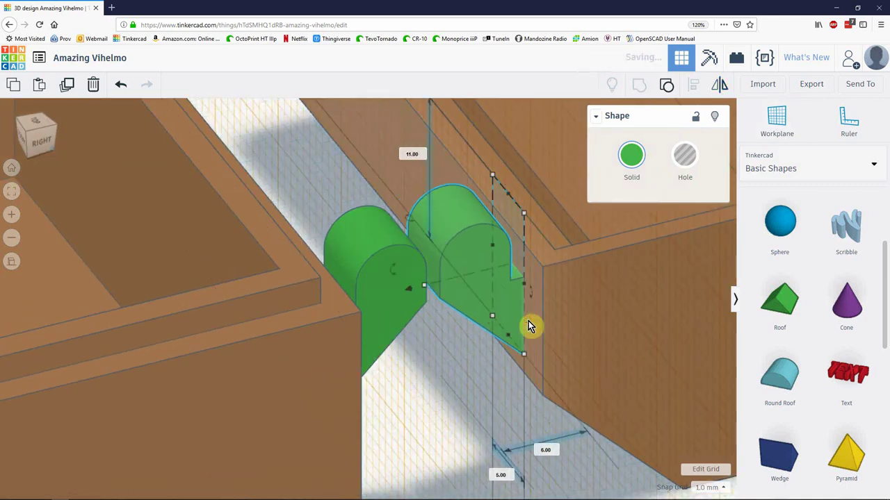
key(w)
click(425, 386)
right_drag(473, 395, 304, 490)
click(460, 416)
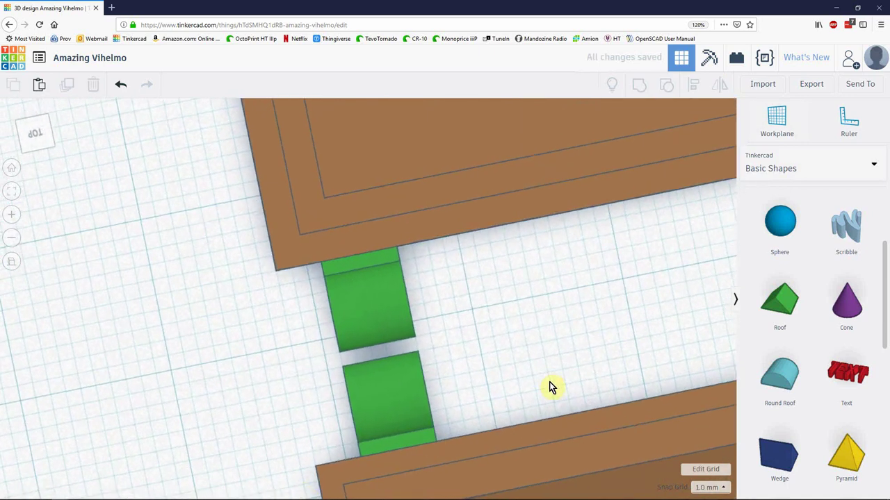
Move the lid's bracket 6 mm along the lid's edge, clear of the base's bracket
right_drag(560, 396, 578, 401)
middle_drag(554, 405, 493, 356)
click(327, 353)
key(Right)
key(Right)
key(Right)
key(Right)
key(Right)
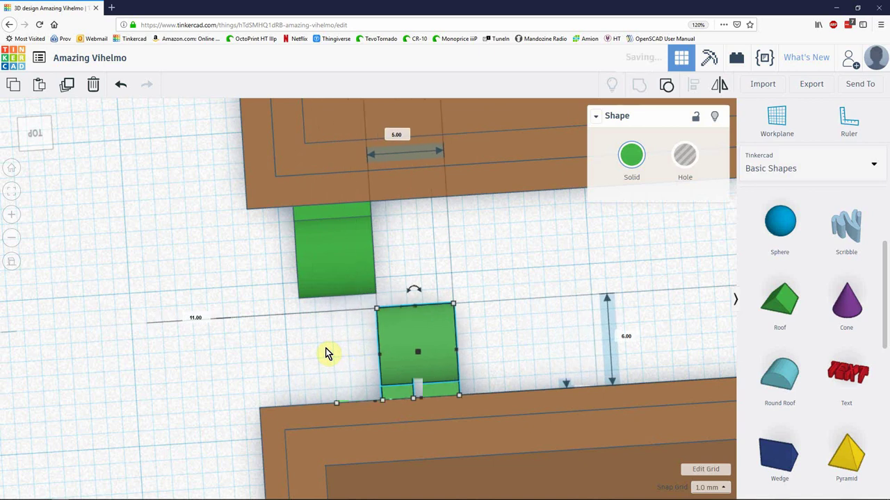
key(Right)
click(334, 380)
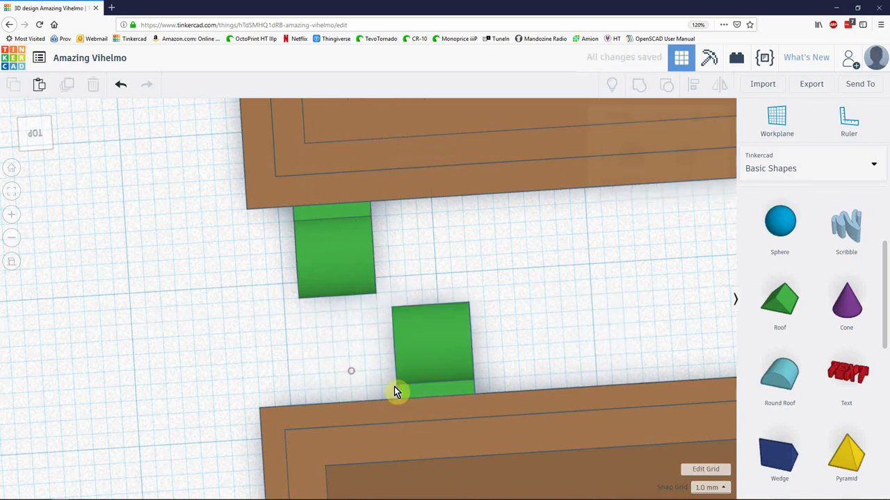
Move the lid together with its bracket toward the base until the two hinge brackets sit side by side
drag(555, 341, 408, 426)
key(shift+Up)
key(shift+Down)
right_drag(155, 391, 377, 258)
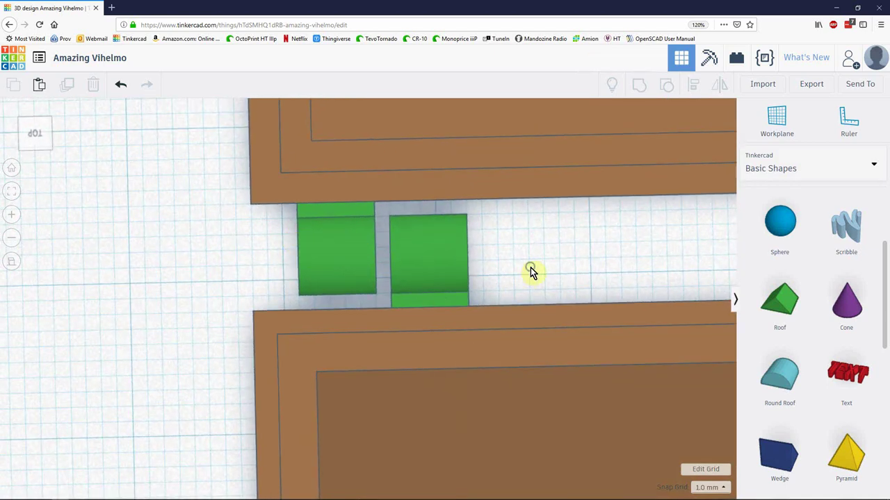
Select the lid and its bracket together and move them well away from the back of the base
mouse_move(530, 271)
right_down()
mouse_move(582, 244)
mouse_move(509, 286)
mouse_move(535, 276)
right_up()
scroll(533, 276, down, 3)
drag(482, 268, 431, 316)
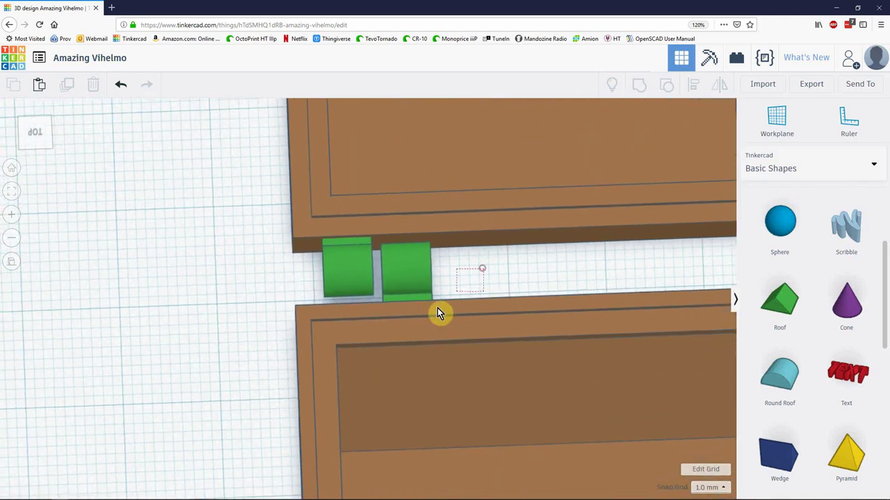
click(420, 327)
key(Down)
key(Down)
key(Down)
key(Down)
key(Down)
key(Down)
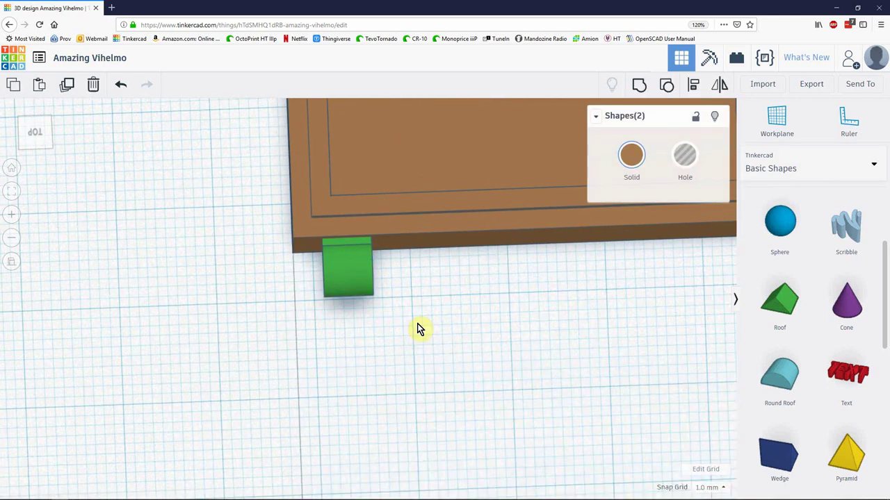
click(417, 328)
Place the temporary workplane on the inner side face of the base's hinge bracket
right_drag(424, 322, 323, 256)
key(w)
click(394, 273)
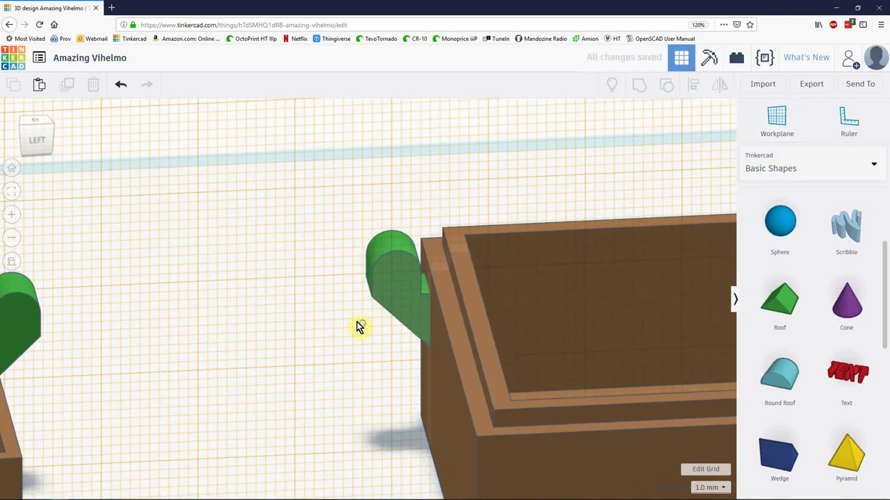
Add a cone on the base bracket's side face with top radius 1, base radius 2 and height 2
drag(869, 306, 401, 281)
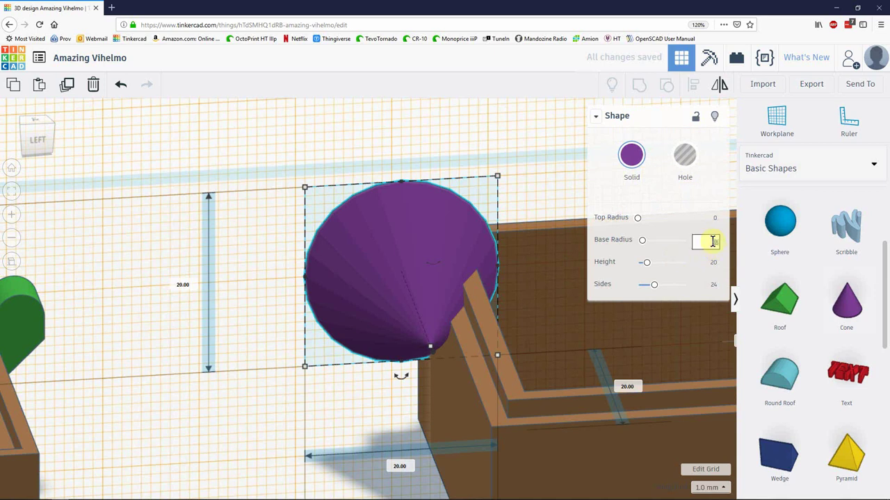
key(Return)
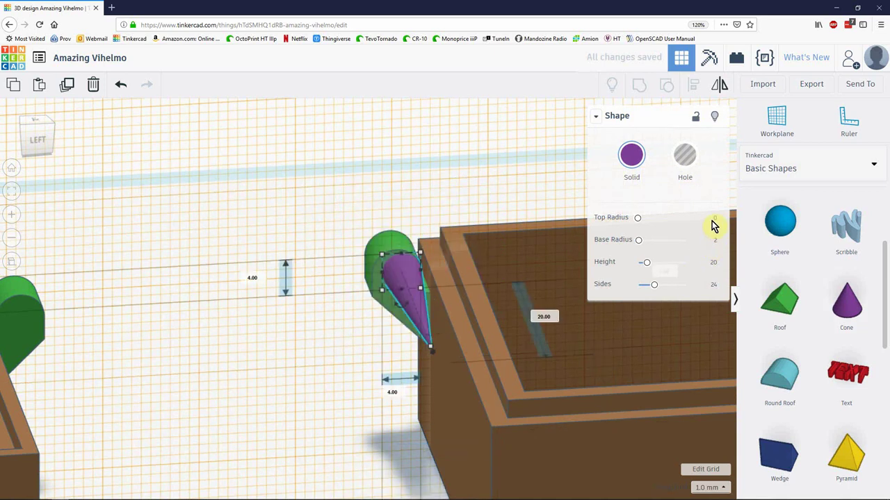
key(Return)
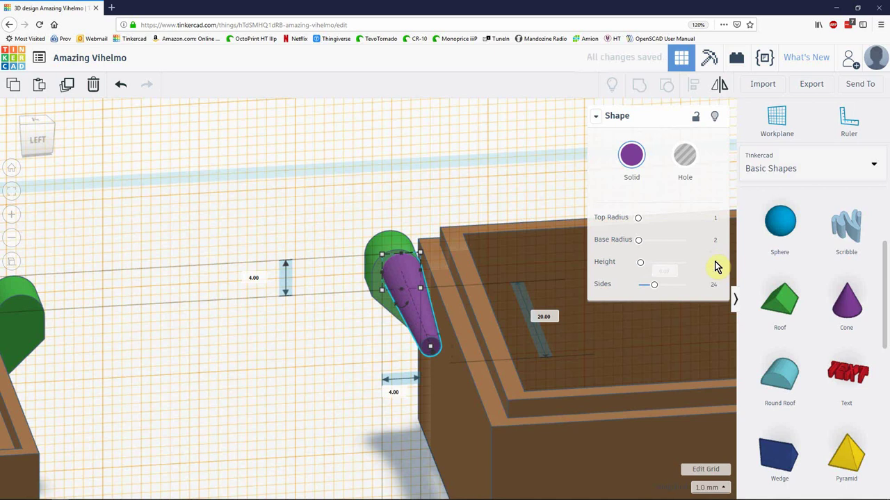
key(Return)
click(302, 310)
right_drag(303, 311, 367, 324)
scroll(367, 319, up, 5)
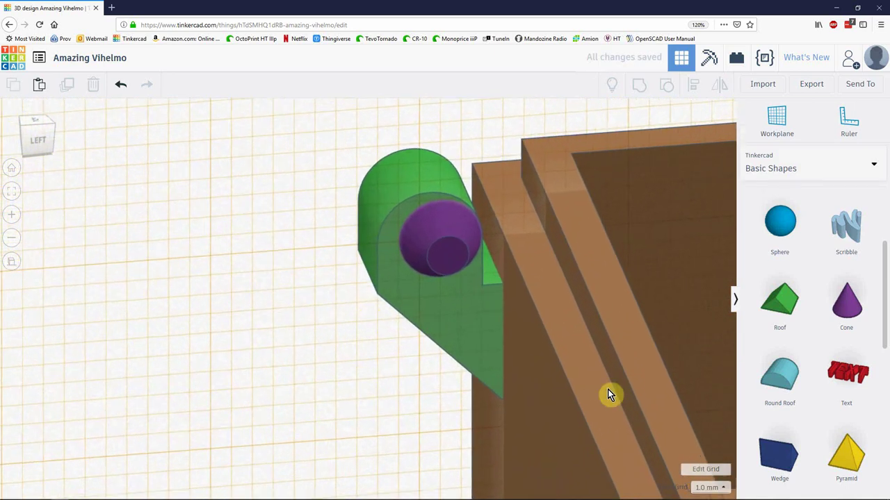
Set the snap grid to 0.5 mm and centre the cone on the rounded end of the base's bracket
click(719, 489)
click(713, 425)
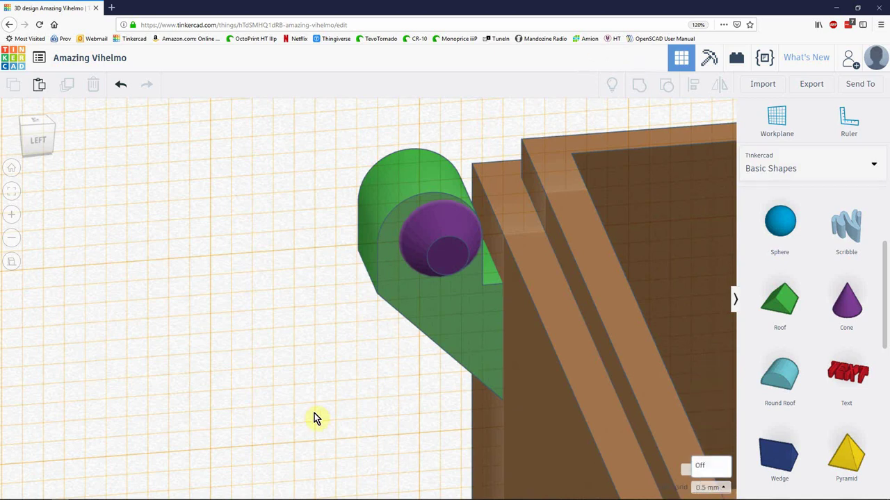
click(456, 256)
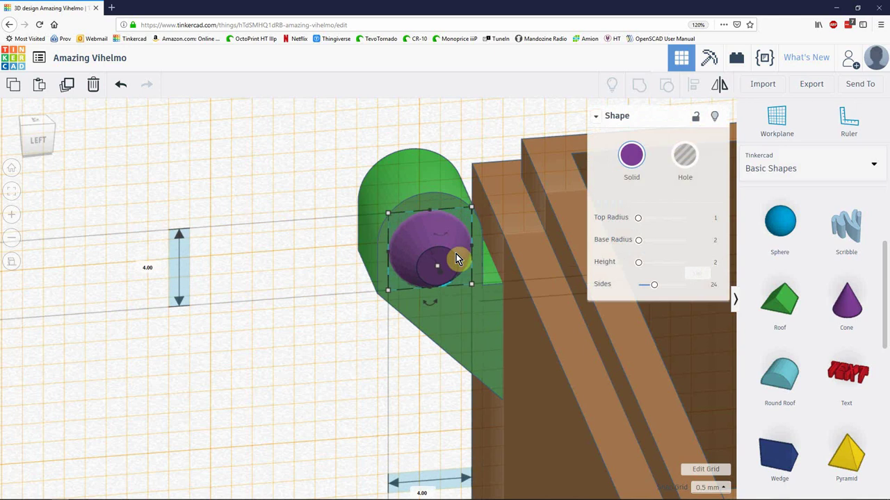
click(42, 143)
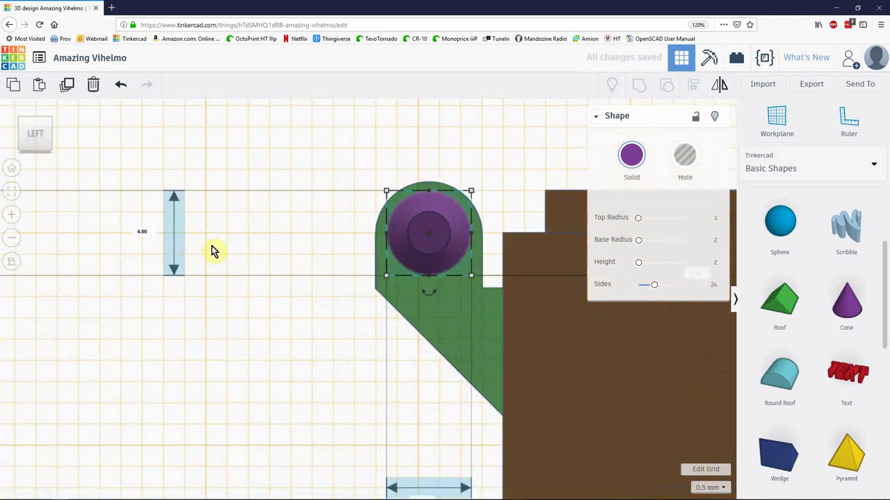
click(250, 311)
Make a hole copy of the cone, offset 0.5 mm outward from the base's bracket
right_drag(240, 318, 317, 257)
click(318, 257)
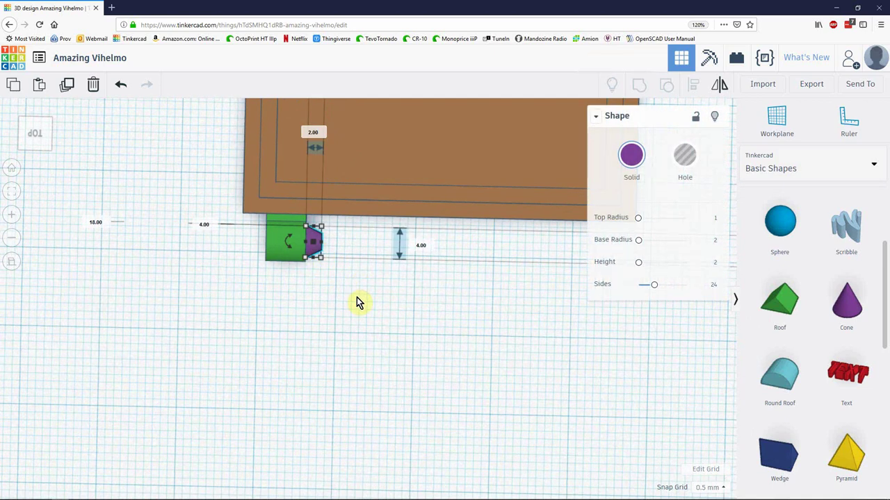
right_drag(355, 320, 340, 336)
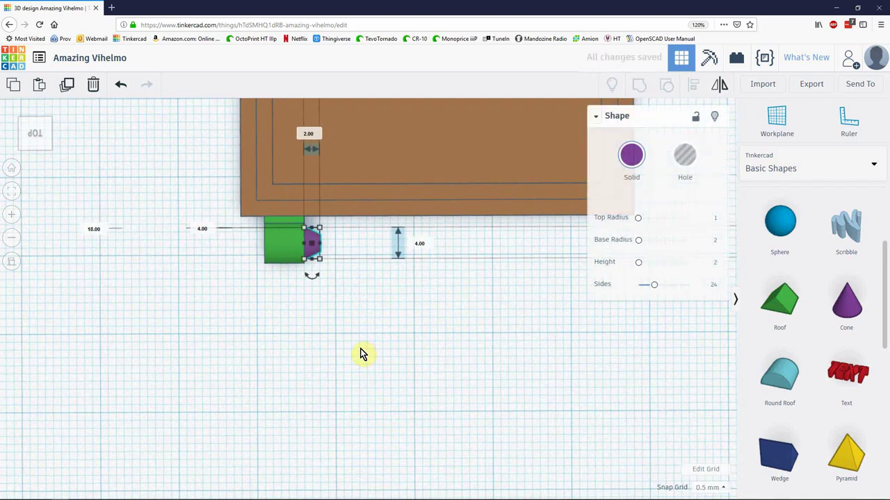
key(Right)
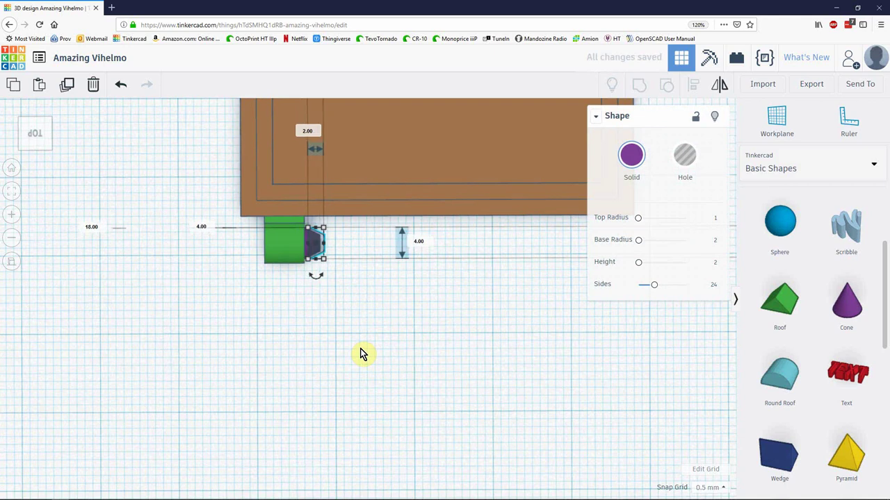
click(365, 358)
scroll(371, 355, down, 5)
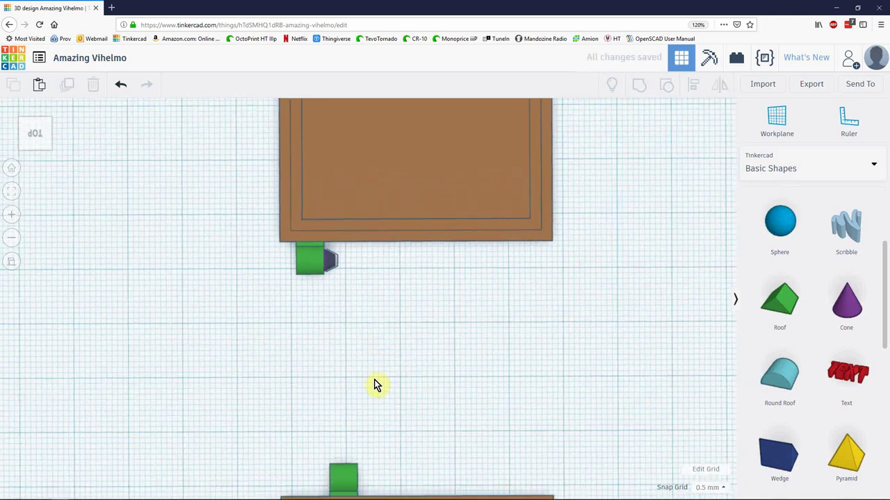
Move the lid and its bracket together toward the base until the two hinge brackets sit side by side
drag(289, 421, 360, 480)
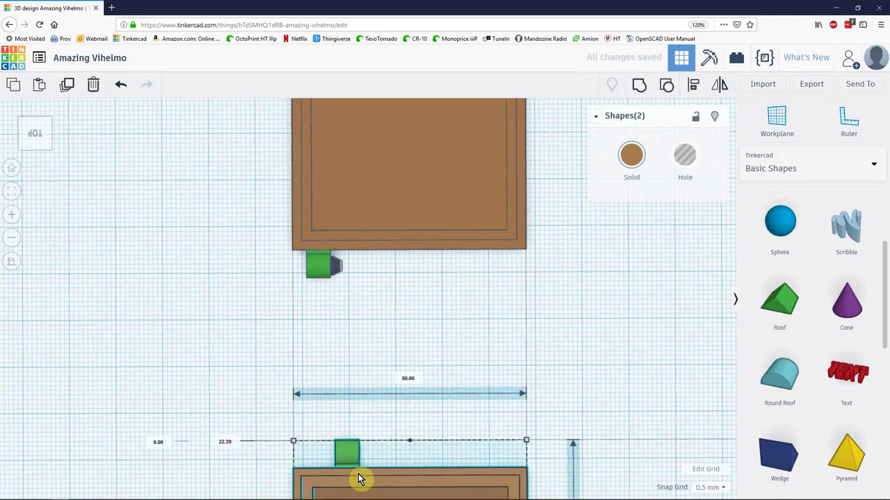
key(Up)
key(Up)
key(Up)
key(Up)
key(Up)
key(Up)
key(Up)
key(Up)
key(Up)
key(Up)
key(Up)
key(Up)
key(Up)
key(Up)
key(Up)
key(Up)
key(Up)
key(Up)
key(Up)
key(Up)
key(Up)
key(Up)
key(Up)
key(Up)
key(Up)
key(Up)
key(Up)
key(Up)
key(Up)
key(Up)
key(Up)
key(Up)
key(Up)
key(Up)
key(Up)
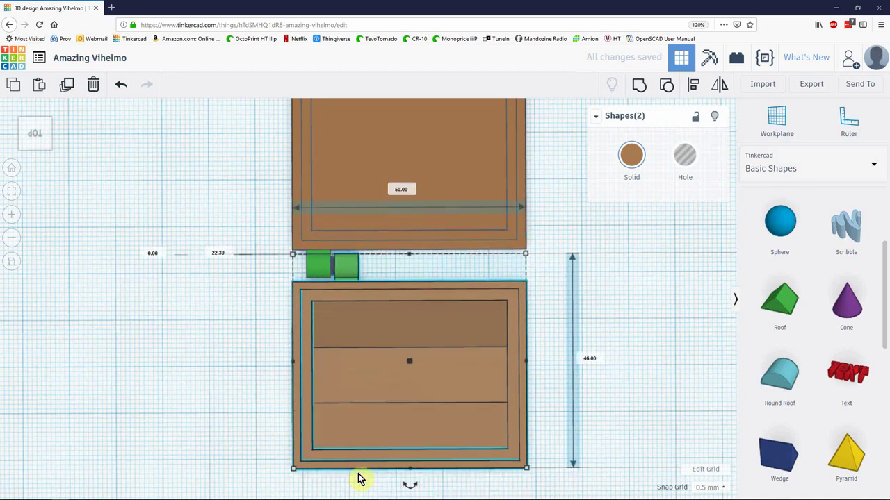
scroll(199, 271, up, 6)
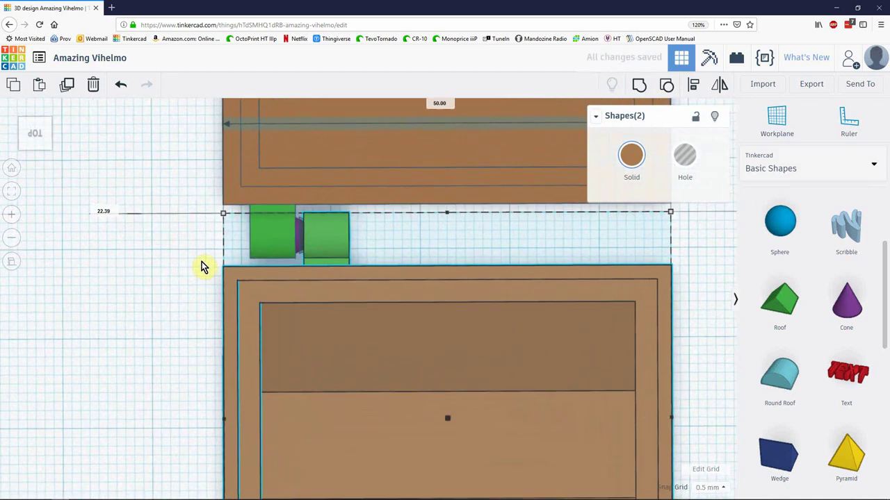
scroll(215, 333, up, 4)
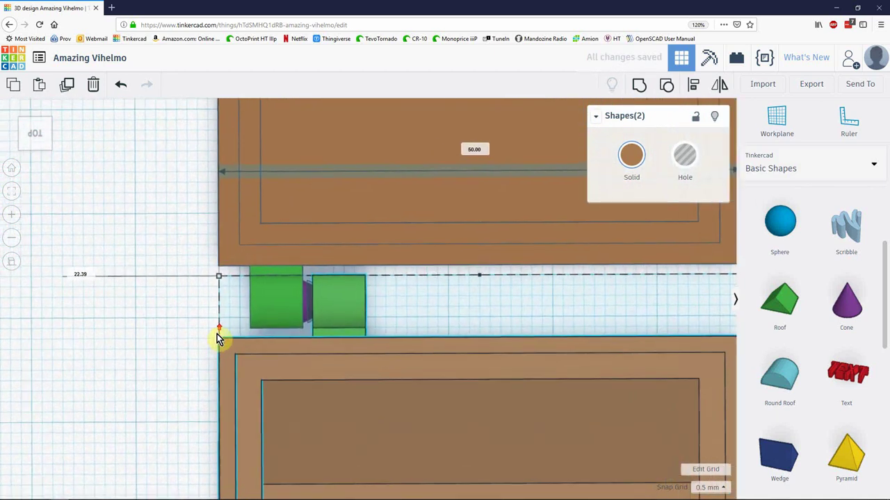
Shift the lid's bracket 0.5 mm toward the base's bracket, and group the solid cone with the base's bracket
click(477, 320)
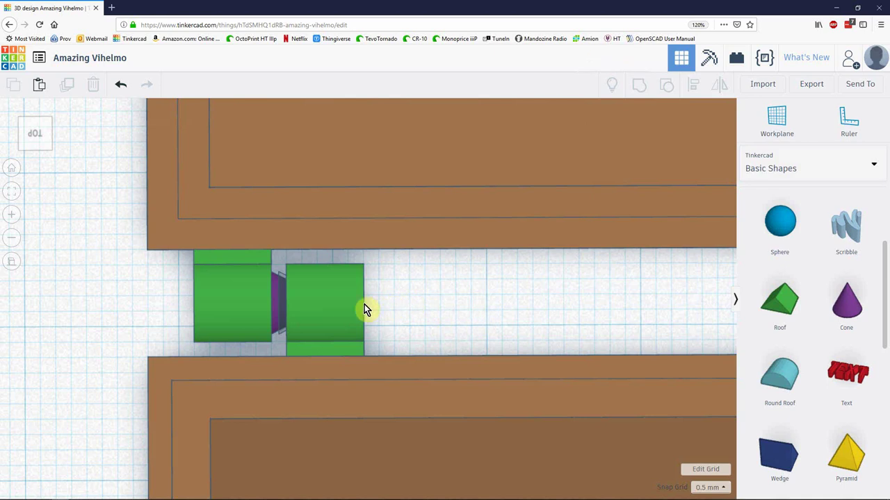
drag(351, 306, 346, 306)
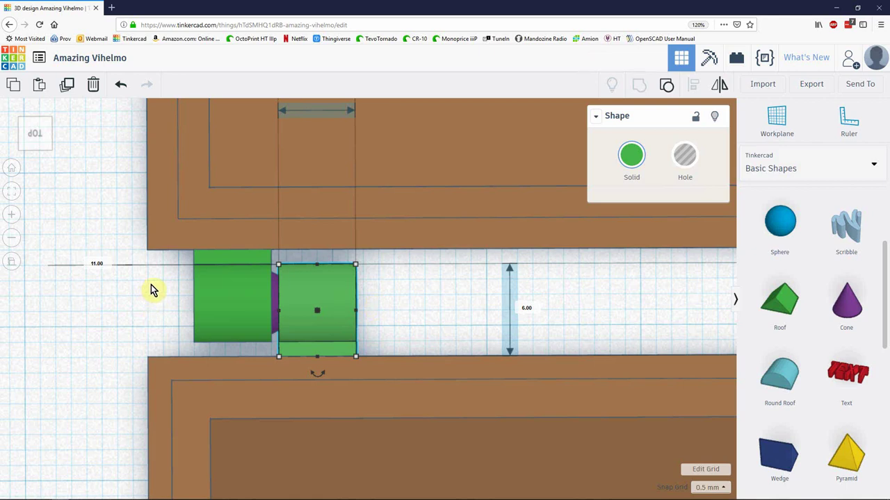
click(274, 317)
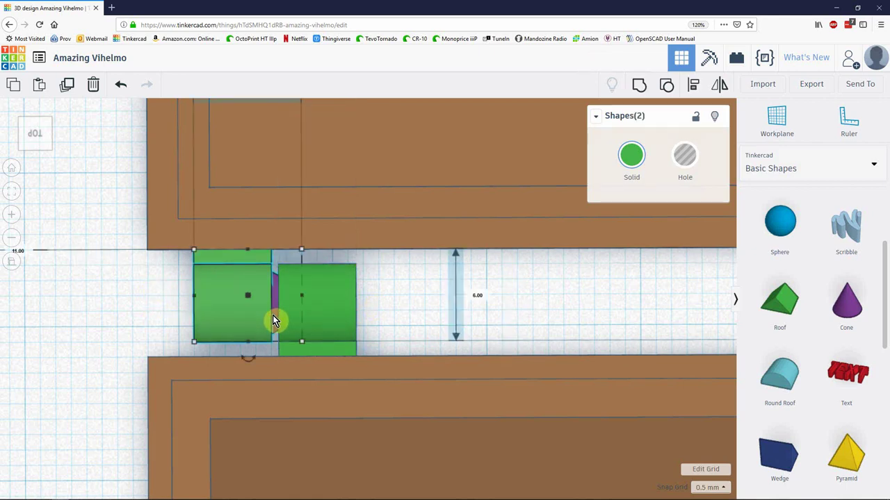
key(ctrl+g)
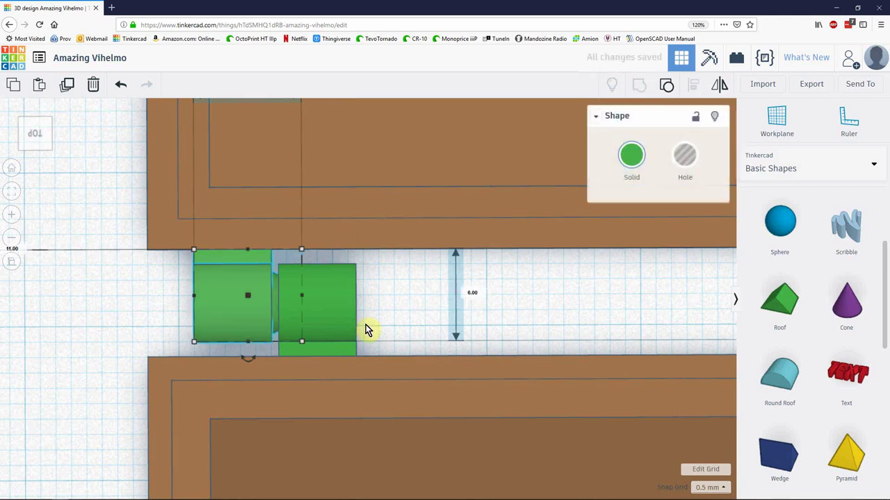
click(402, 306)
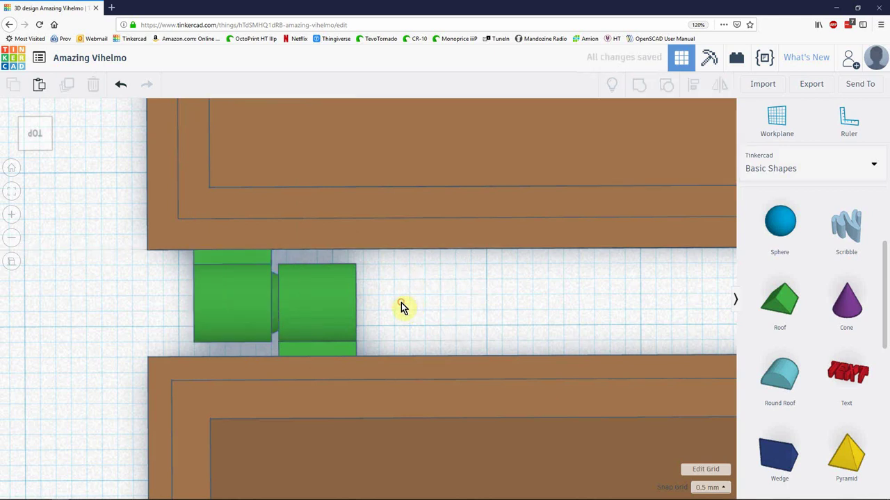
Move the base together with its bracket 10 mm away from the lid
scroll(402, 305, down, 2)
drag(241, 290, 245, 294)
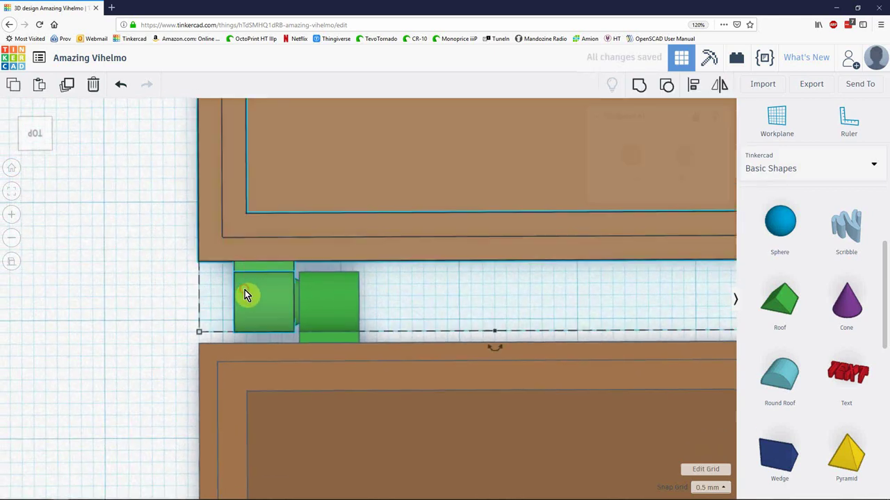
key(shift+Up)
key(shift+Up)
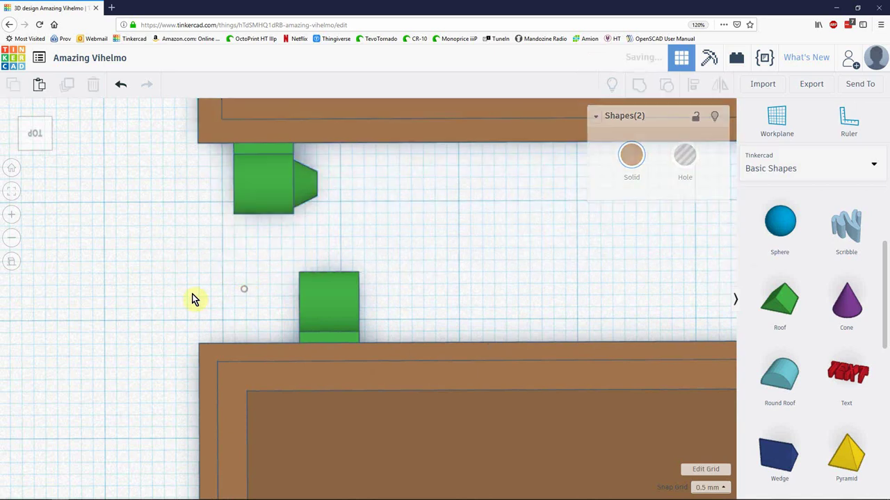
click(193, 298)
Make the lid's hinge bracket transparent
right_drag(192, 297, 395, 219)
click(360, 318)
right_drag(328, 394, 156, 415)
click(175, 318)
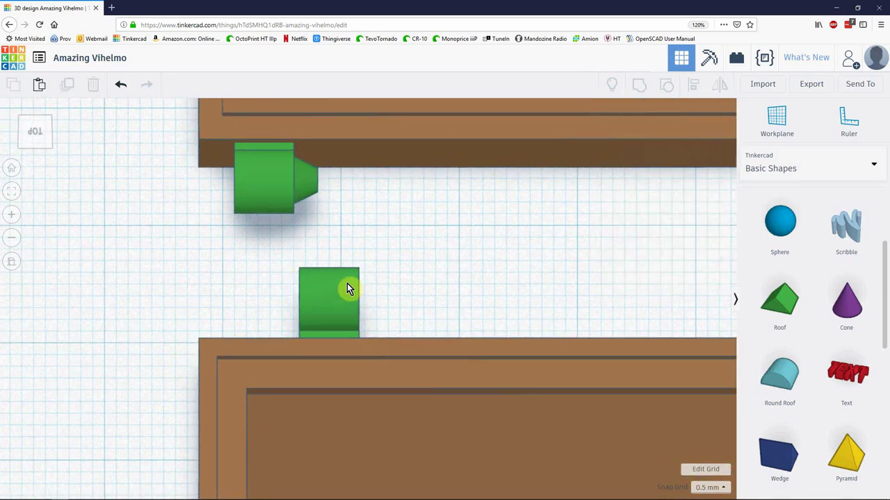
click(347, 288)
click(629, 159)
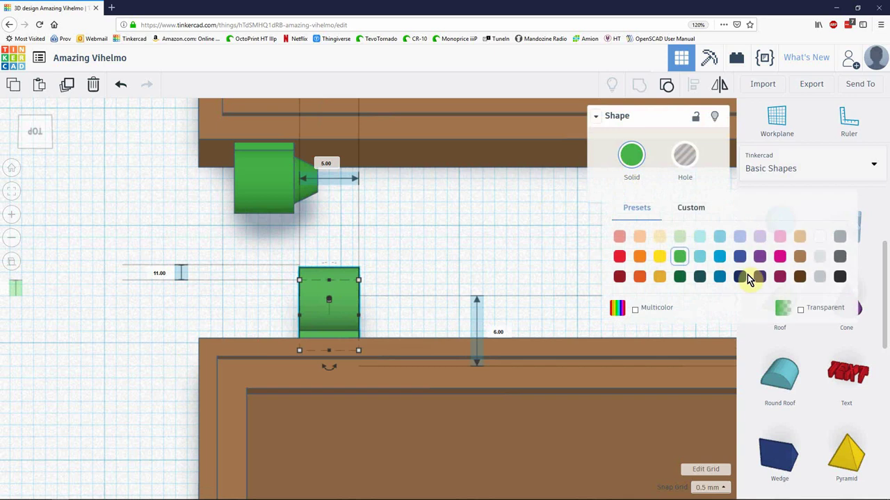
click(801, 311)
click(50, 297)
Duplicate the cone hole inside the lid's bracket, shift the copy 3 mm to the opposite side and mirror it to face inward
scroll(332, 313, up, 2)
right_drag(214, 292, 138, 424)
click(289, 337)
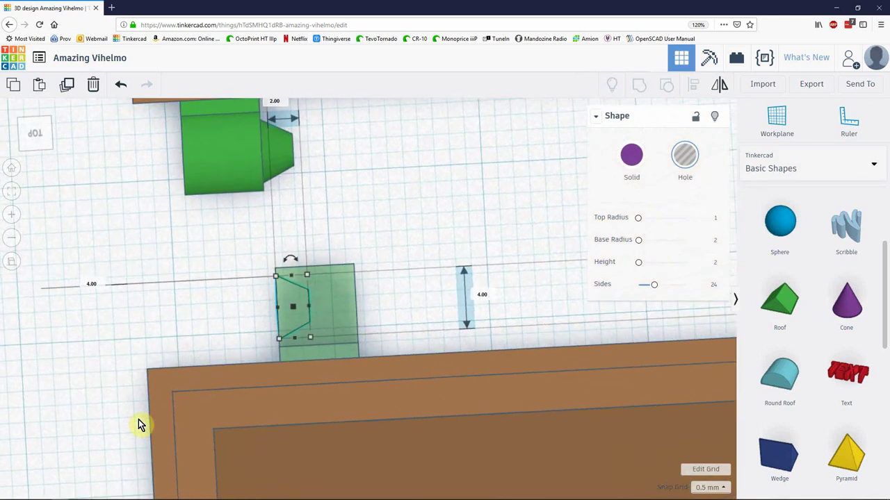
key(Right)
key(Right)
key(Right)
key(Right)
key(Right)
key(Right)
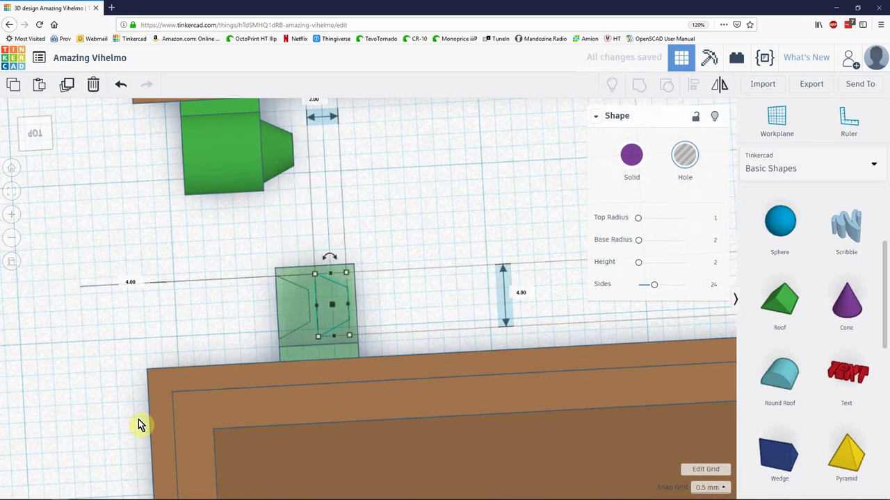
key(m)
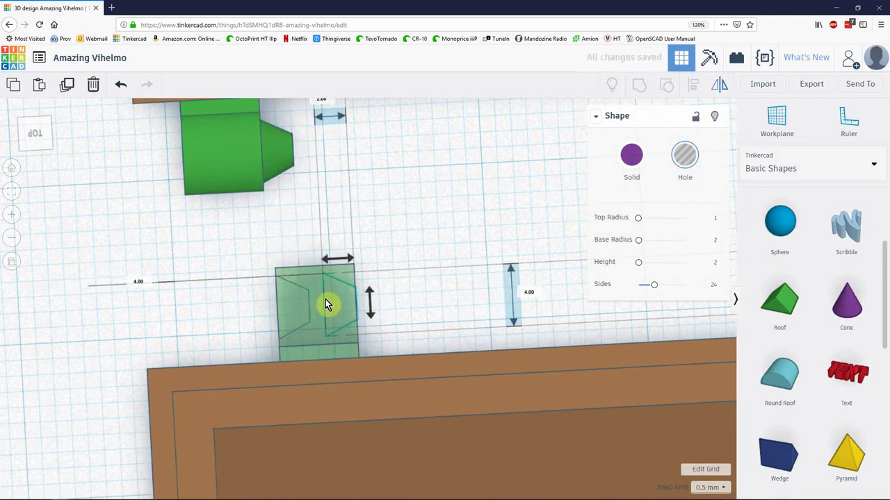
click(410, 238)
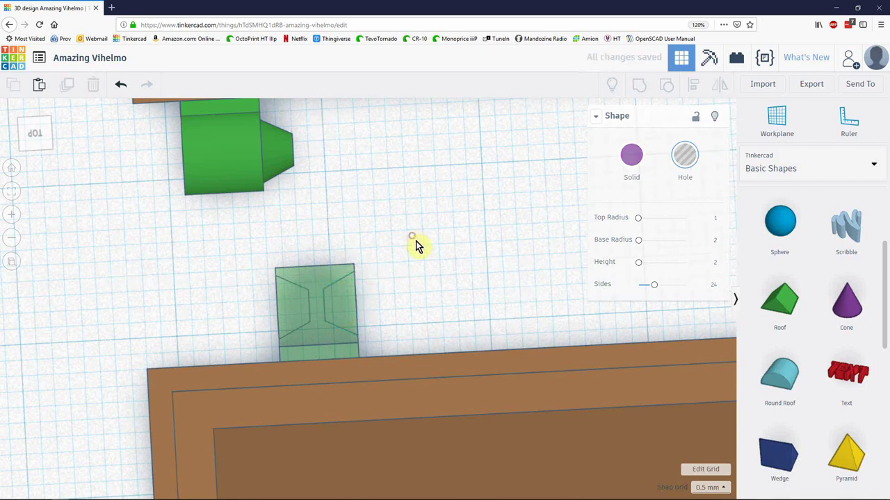
Group both cone holes with the lid's bracket to cut the two pivot sockets
right_drag(449, 261, 423, 248)
drag(414, 243, 259, 290)
key(ctrl+g)
click(458, 250)
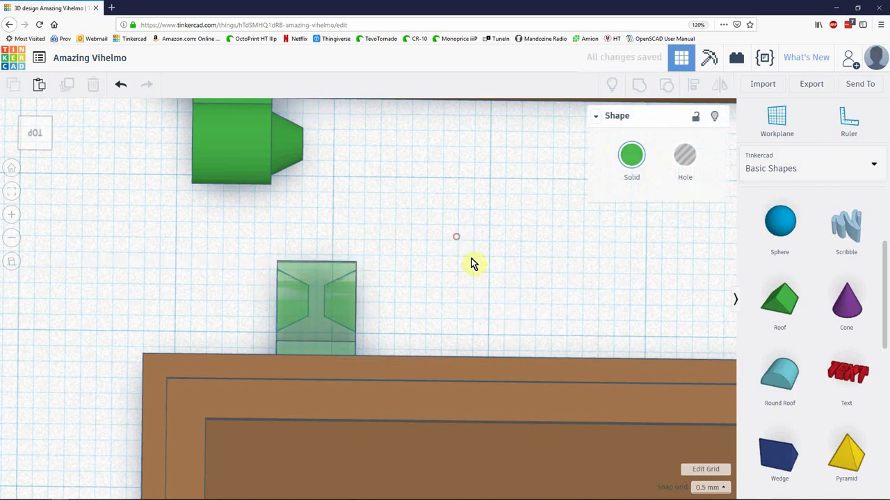
right_drag(458, 254, 482, 291)
Move the lid and its bracket together 10 mm toward the base so the cone sits in its socket
drag(145, 270, 378, 416)
scroll(410, 395, down, 3)
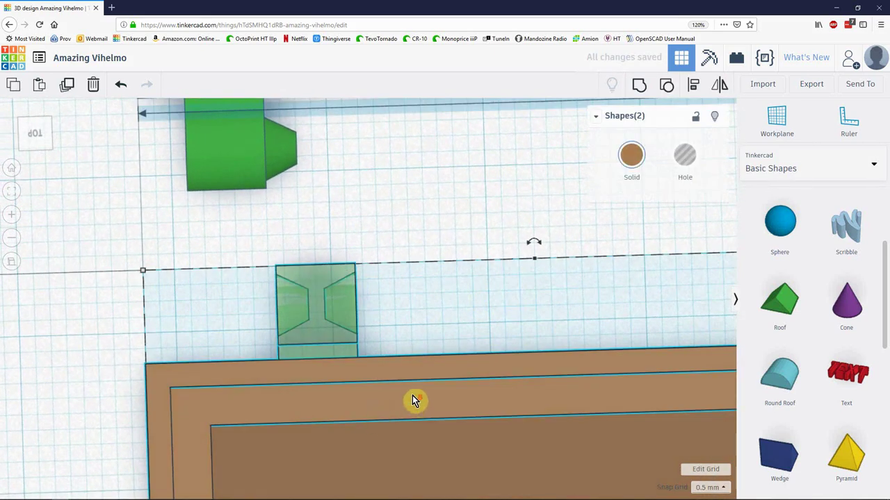
middle_drag(401, 208, 355, 305)
key(shift+Up)
key(shift+Up)
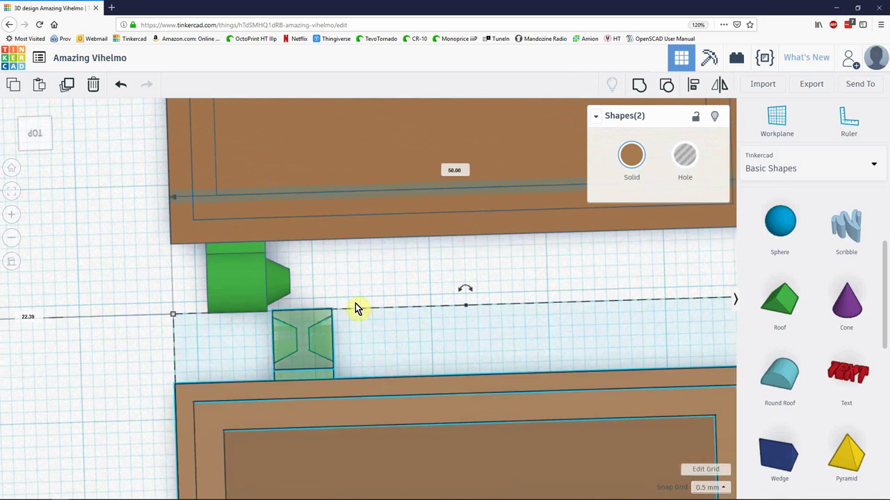
click(77, 295)
right_drag(72, 301, 94, 304)
Duplicate the base's bracket with its cone, mirror the copy lengthwise and move it to the opposite side of the lid's bracket
click(230, 279)
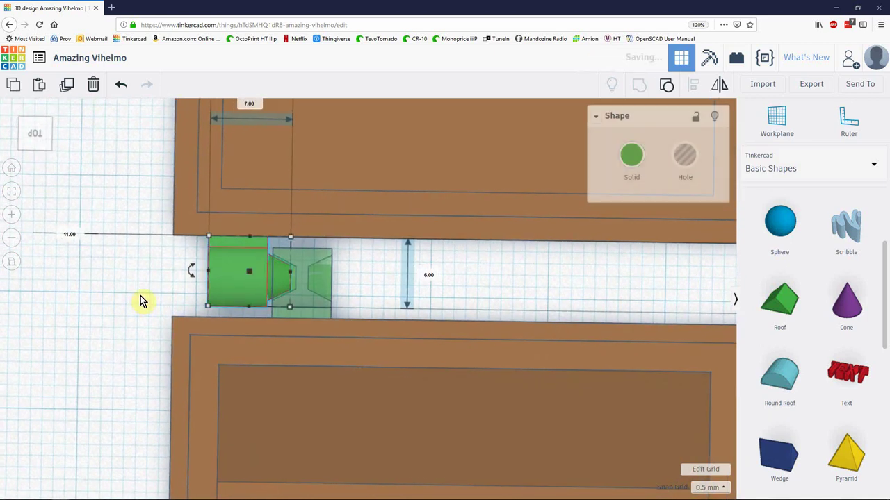
key(m)
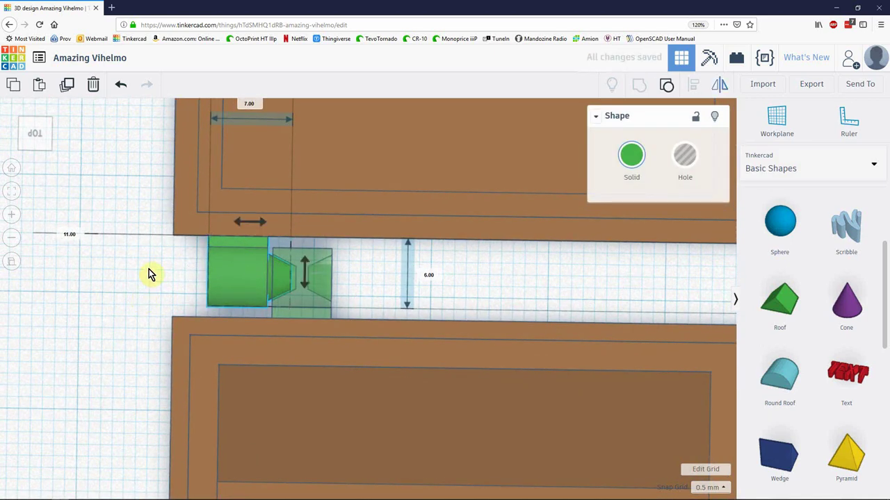
click(251, 221)
key(Right)
key(Right)
key(Right)
key(Right)
key(Right)
key(Right)
key(Right)
key(Right)
key(Right)
key(Right)
key(Right)
key(Right)
key(Right)
key(Right)
key(Right)
key(Right)
key(Right)
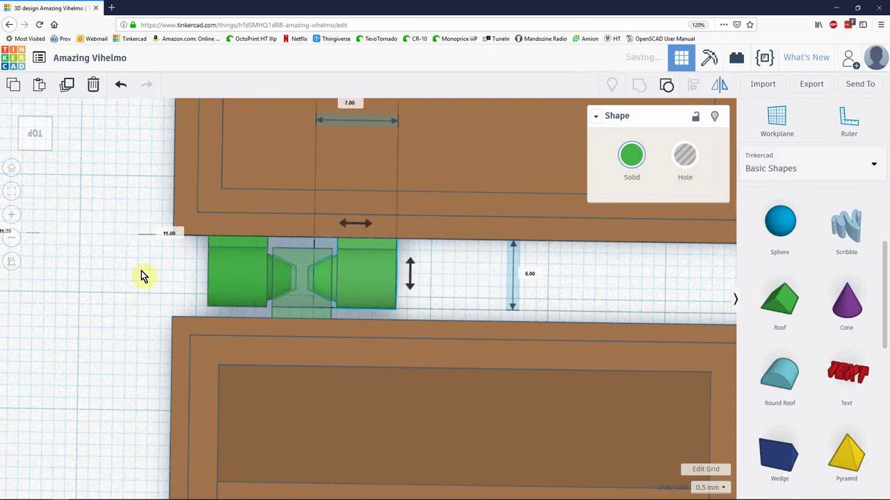
click(91, 301)
right_drag(91, 301, 104, 324)
scroll(324, 281, up, 4)
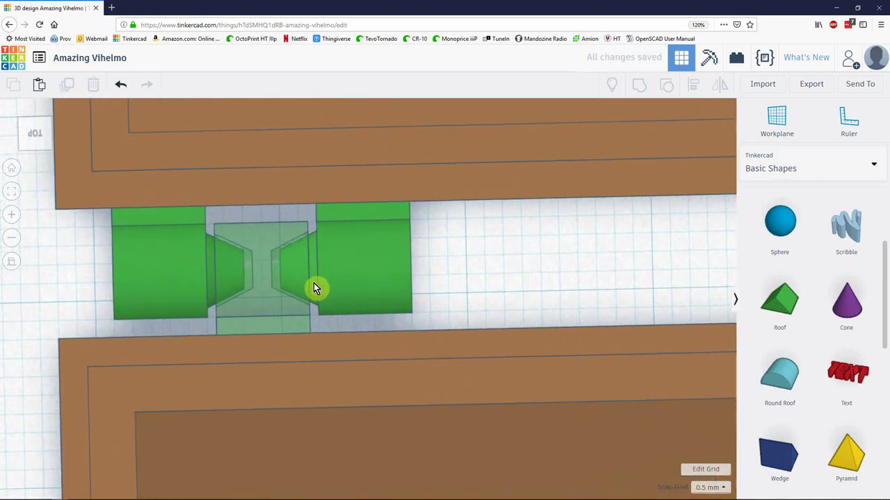
Try widening the hinge gaps by moving the two base brackets 0.5 mm farther from the lid's bracket
scroll(249, 264, up, 2)
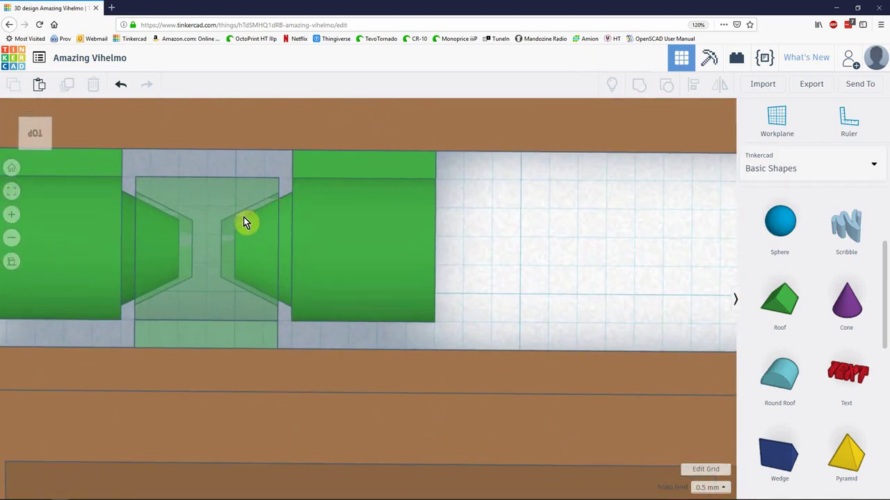
click(371, 256)
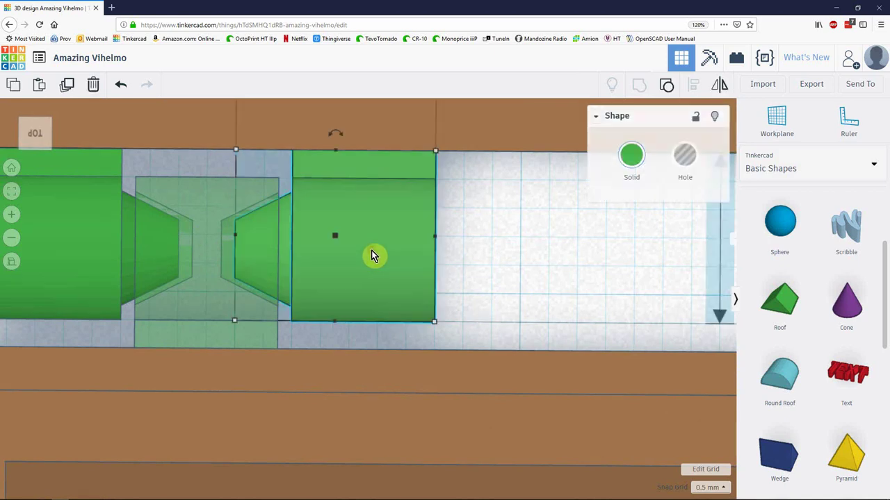
key(Right)
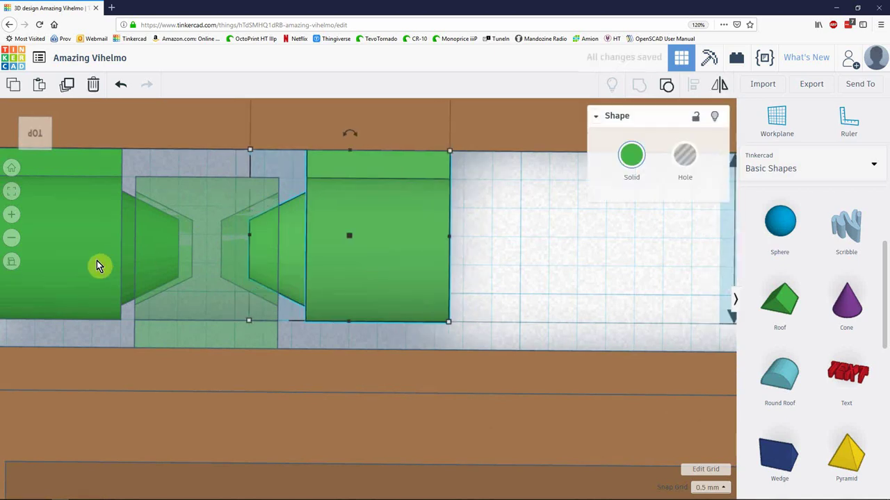
click(91, 262)
key(Left)
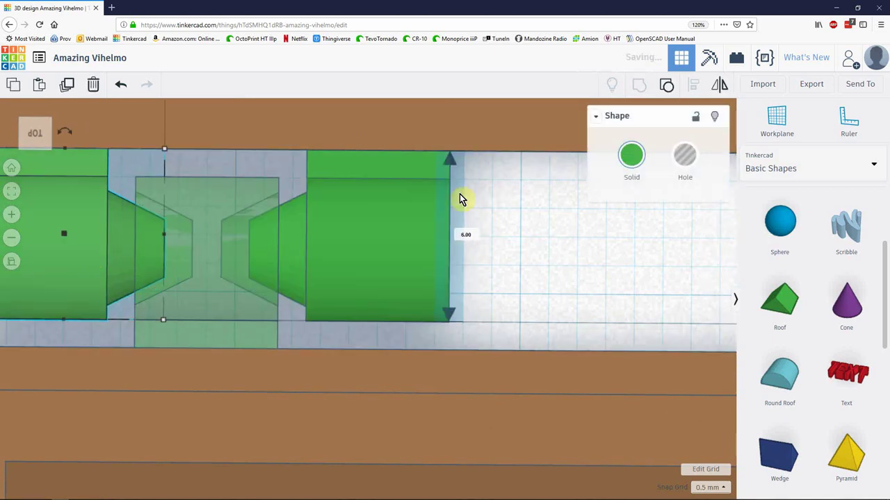
Move both base brackets 0.5 mm back toward the lid's bracket to restore the original hinge gaps
scroll(583, 315, down, 2)
click(539, 278)
mouse_move(530, 278)
right_down()
mouse_move(527, 266)
mouse_move(510, 274)
mouse_move(532, 290)
right_up()
click(379, 281)
click(138, 276)
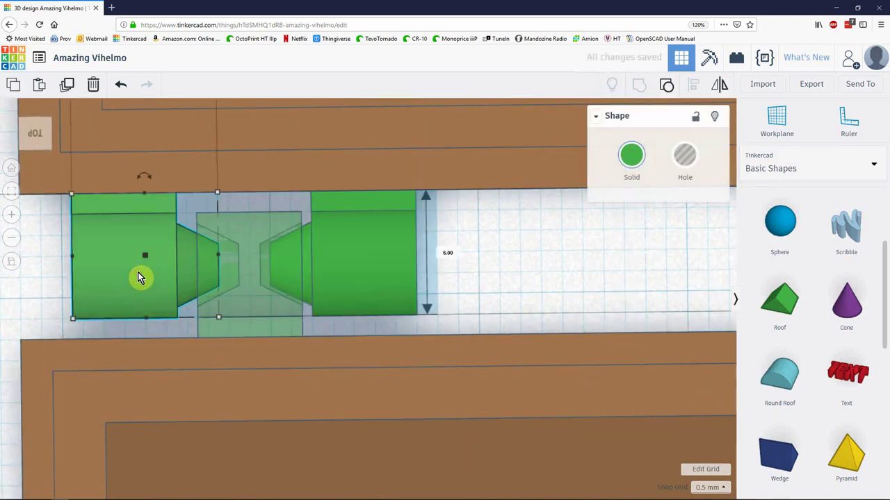
key(Right)
click(608, 257)
Duplicate the complete three-bracket hinge and move the copy 30 mm along the chest toward the opposite end
right_drag(607, 258, 594, 273)
scroll(594, 269, down, 4)
right_drag(427, 284, 427, 306)
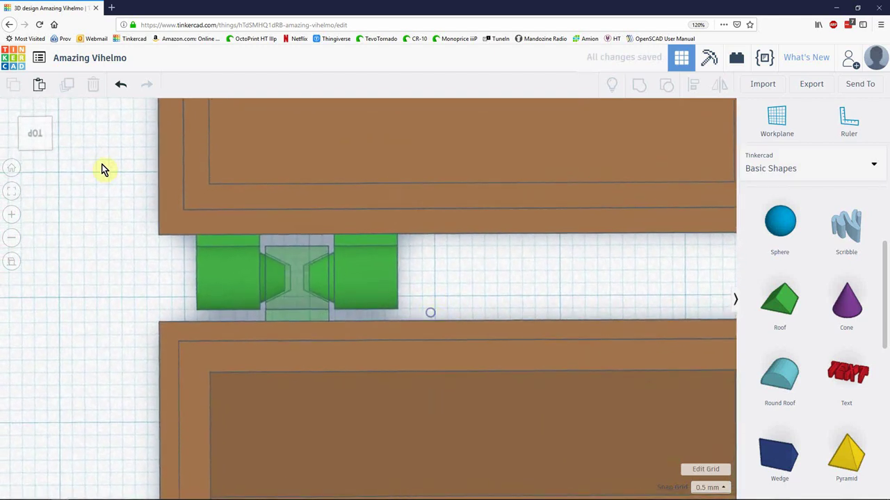
click(38, 137)
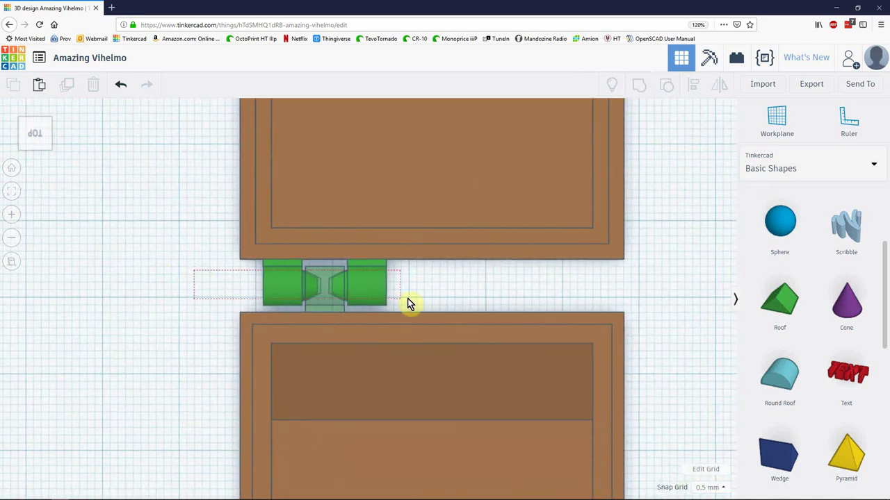
drag(414, 296, 417, 293)
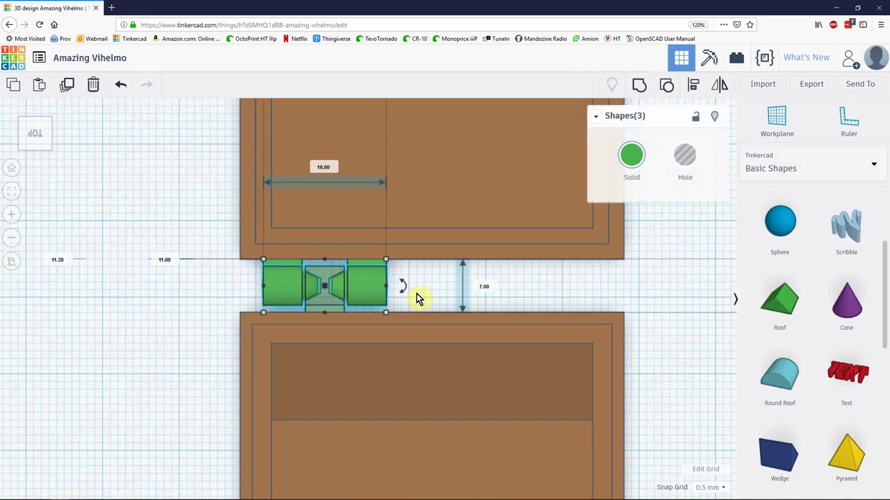
key(ctrl+d)
key(shift+Right)
key(shift+Right)
key(shift+Right)
key(shift+Right)
key(shift+Right)
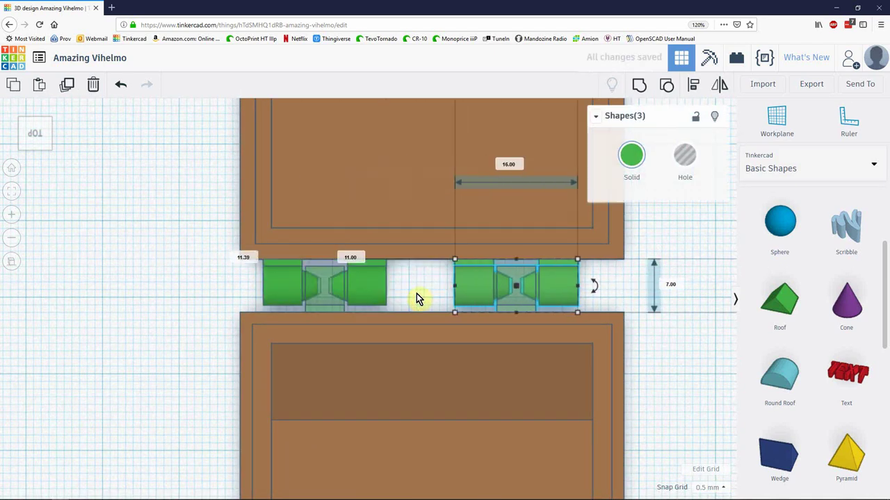
key(Right)
key(Right)
key(Right)
key(Right)
key(Right)
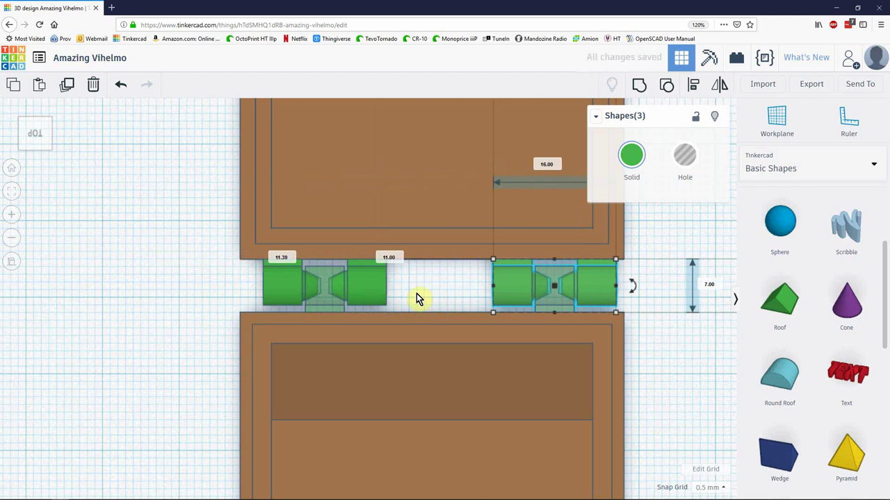
mouse_move(630, 284)
click(661, 374)
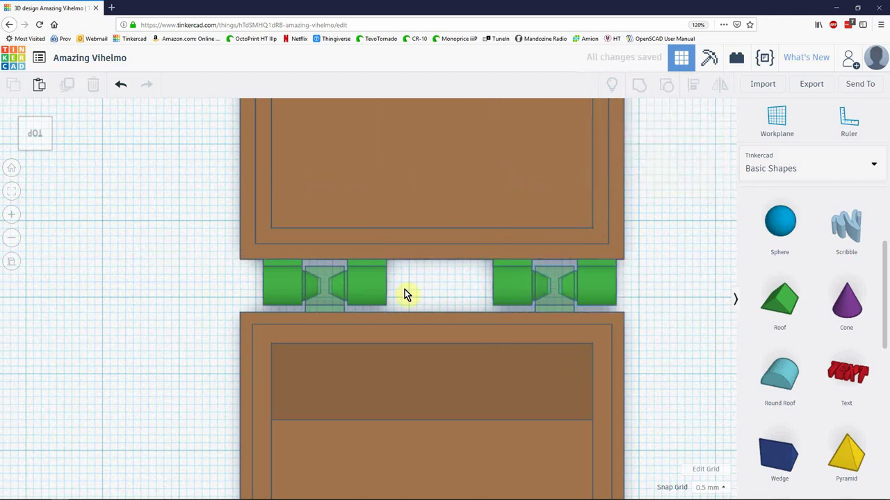
Move the original hinge 2 mm outward toward its end of the chest to match the other hinge's margin
drag(257, 294, 255, 284)
key(Left)
key(Left)
click(133, 324)
Group the four outer hinge brackets that carry the cones with the chest base
right_drag(132, 324, 209, 359)
scroll(211, 351, up, 2)
click(242, 284)
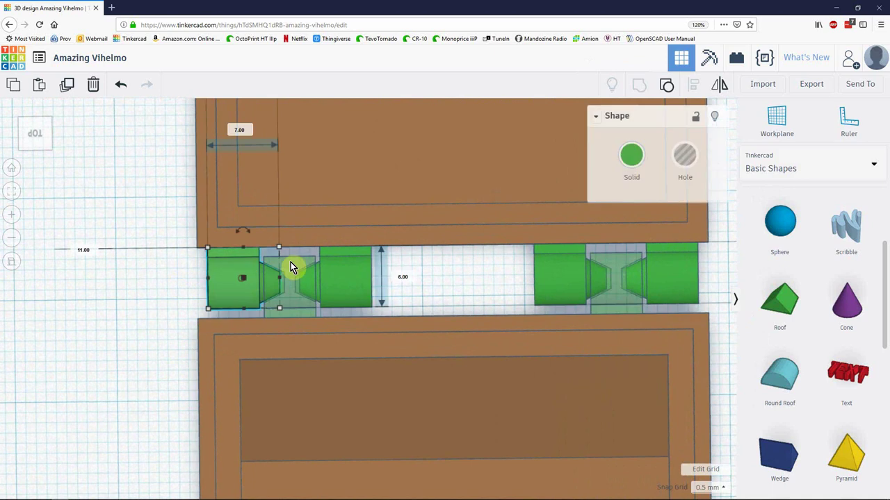
shift+click(352, 279)
shift+click(577, 278)
shift+click(688, 284)
shift+click(464, 224)
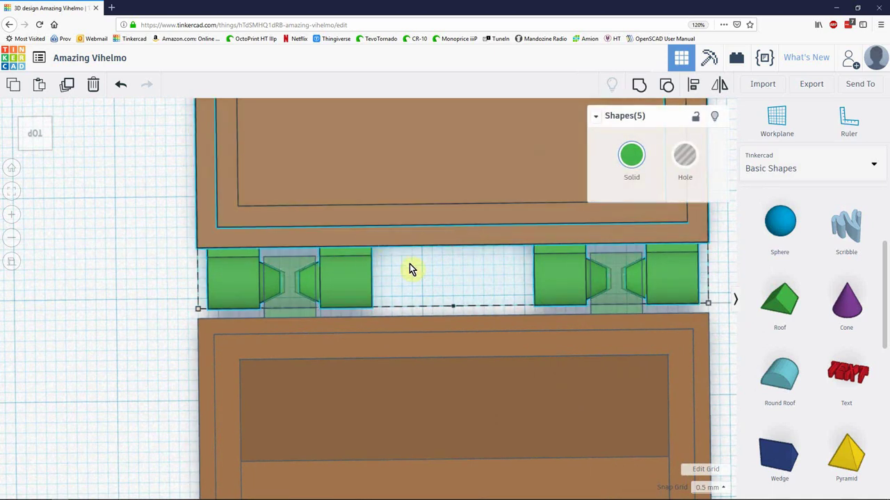
scroll(410, 269, down, 2)
key(ctrl+g)
click(100, 303)
right_drag(100, 304, 93, 339)
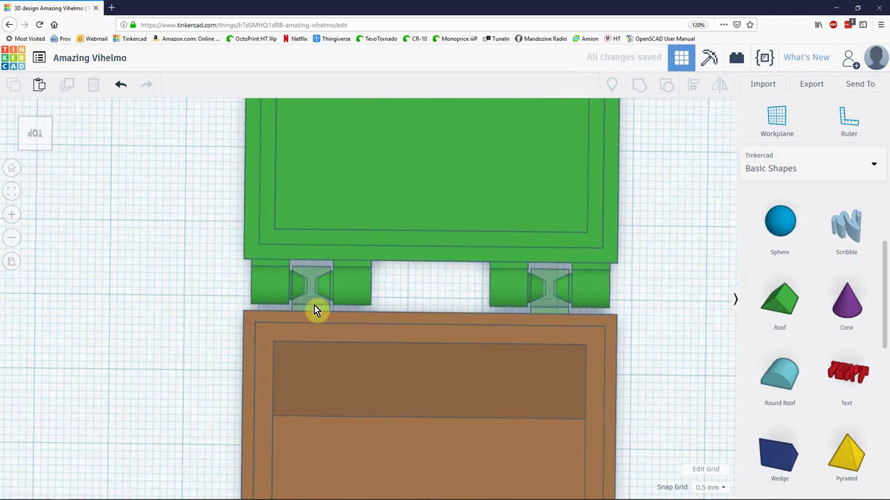
Group the two middle hinge brackets with the chest lid
click(312, 306)
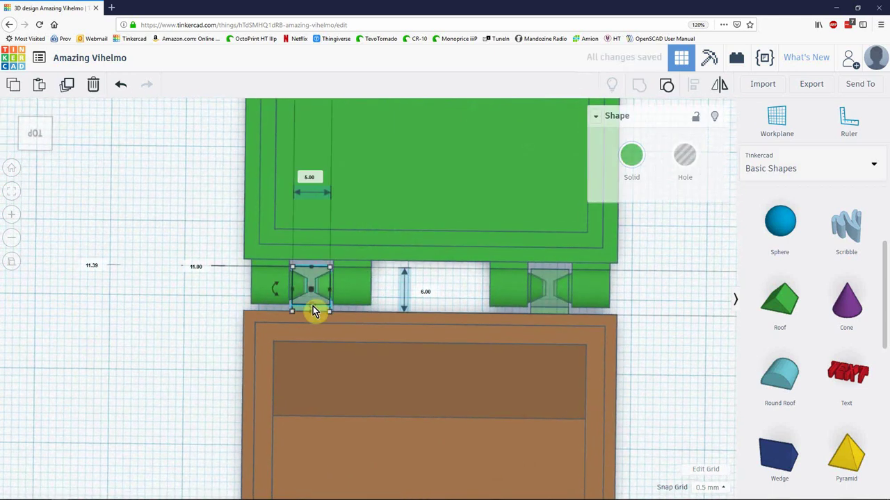
shift+click(552, 304)
shift+click(436, 335)
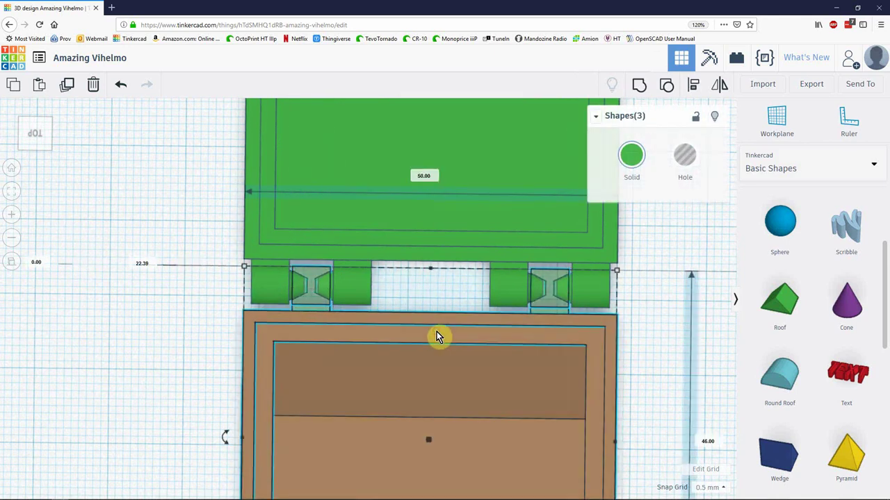
key(ctrl+g)
click(101, 356)
Rotate the lid 180° so its open side faces down
right_drag(101, 356, 160, 391)
drag(159, 390, 71, 385)
right_drag(341, 447, 431, 350)
click(430, 350)
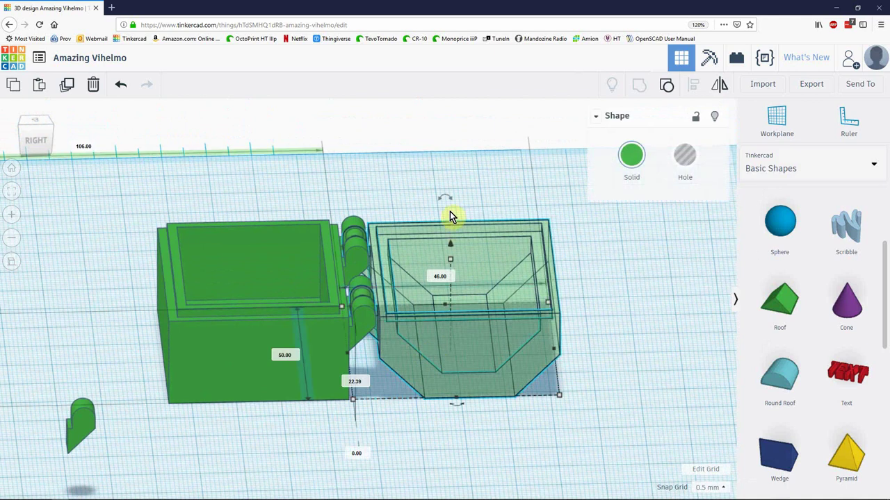
drag(417, 202, 409, 295)
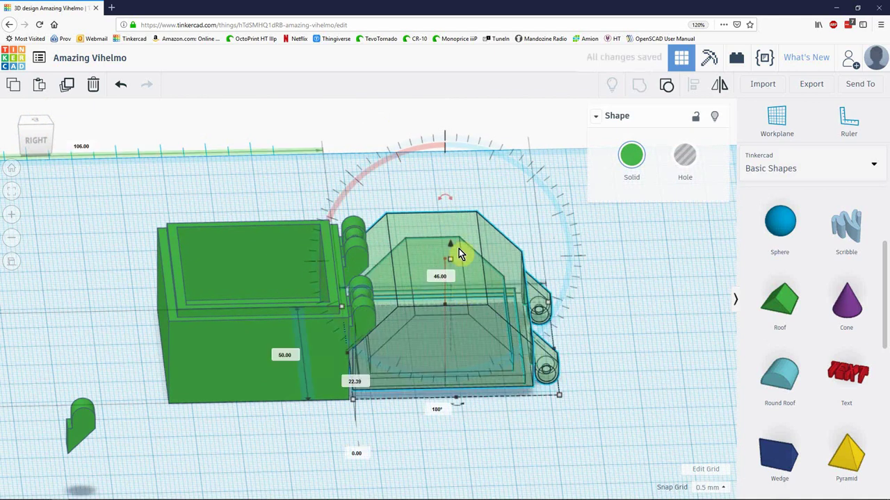
Move the lid horizontally over the base until its walls line up with the base's walls
key(shift+Left)
key(shift+Left)
key(shift+Left)
key(shift+Left)
key(shift+Left)
key(shift+Left)
key(shift+Left)
key(shift+Left)
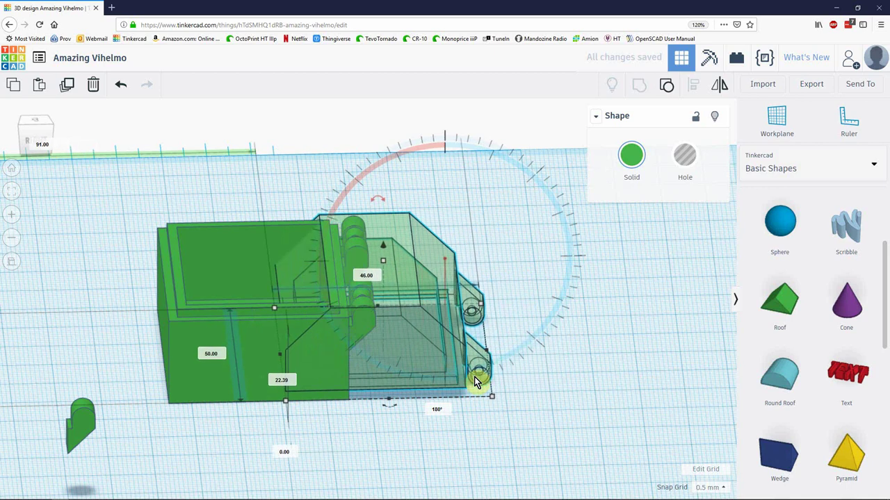
key(Left)
key(Left)
key(Left)
key(Left)
key(Left)
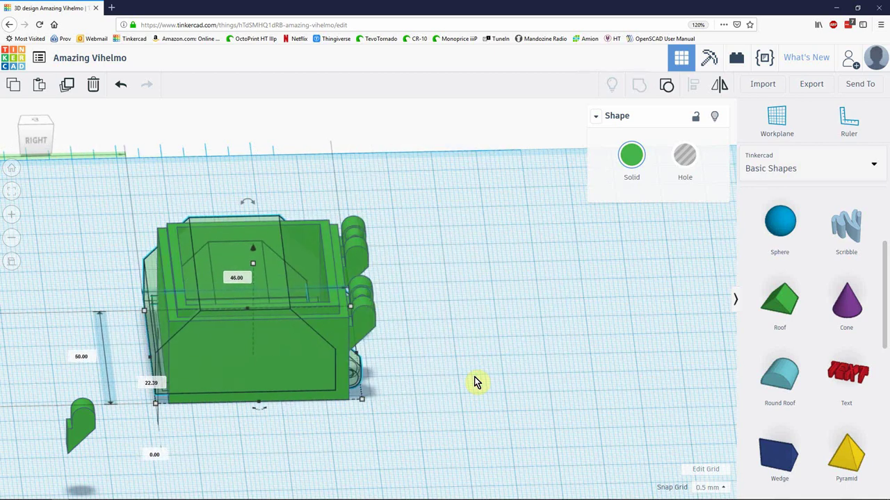
key(Right)
key(Right)
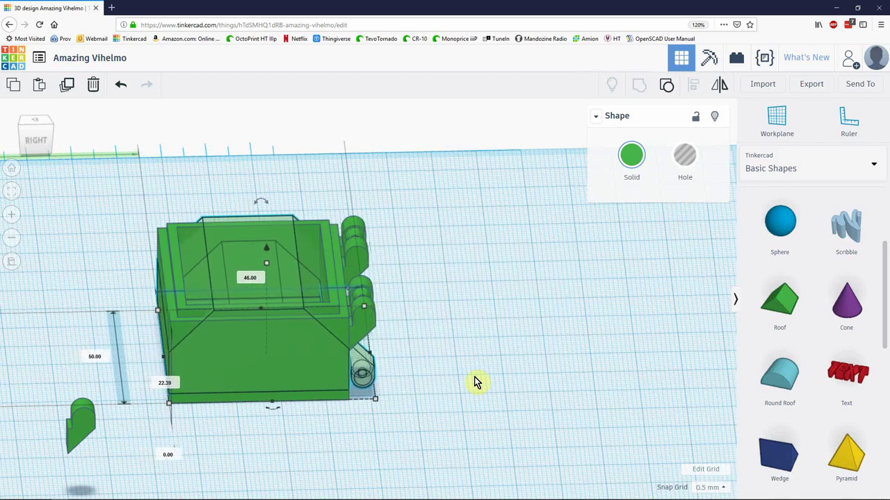
Raise the lid to 17.5 mm above the workplane so it rests on top of the base
key(ctrl+shift+Up)
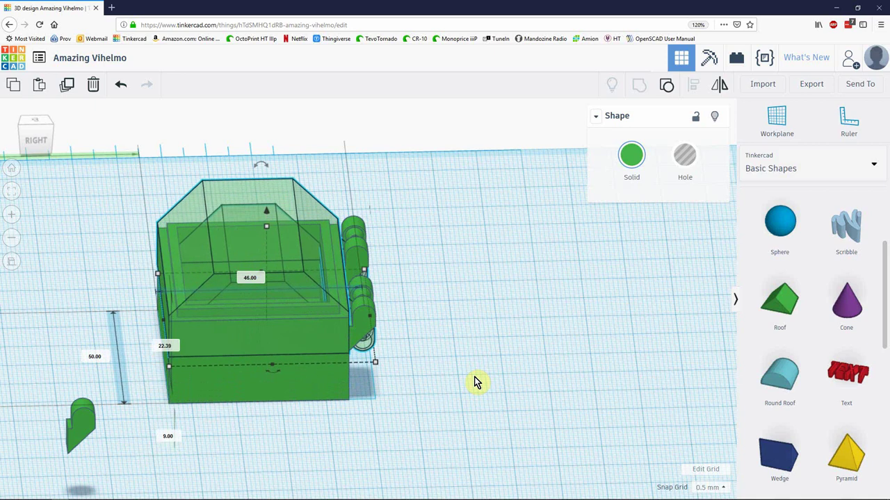
key(ctrl+Up)
key(ctrl+Up)
key(ctrl+Up)
key(ctrl+Up)
key(ctrl+Up)
key(ctrl+Up)
key(ctrl+Up)
key(ctrl+Up)
key(ctrl+Up)
key(ctrl+Up)
key(ctrl+Up)
key(ctrl+Up)
key(ctrl+Up)
key(ctrl+Up)
key(ctrl+Up)
key(ctrl+Up)
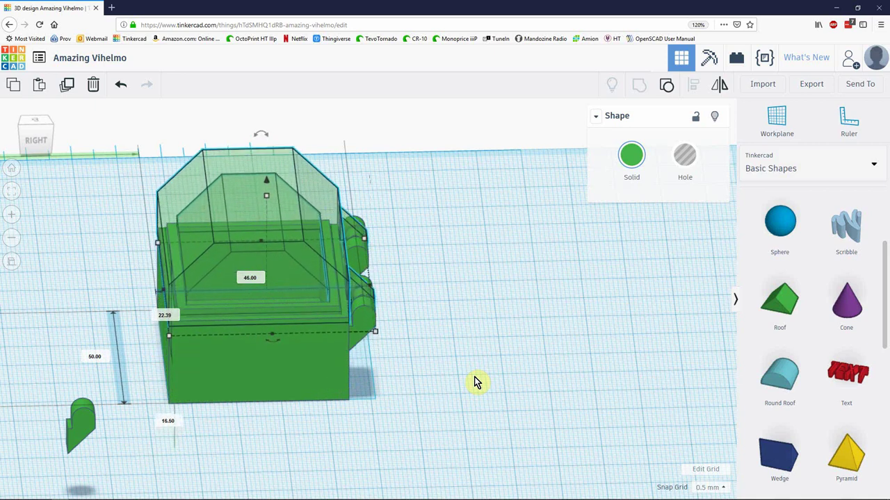
key(ctrl+Up)
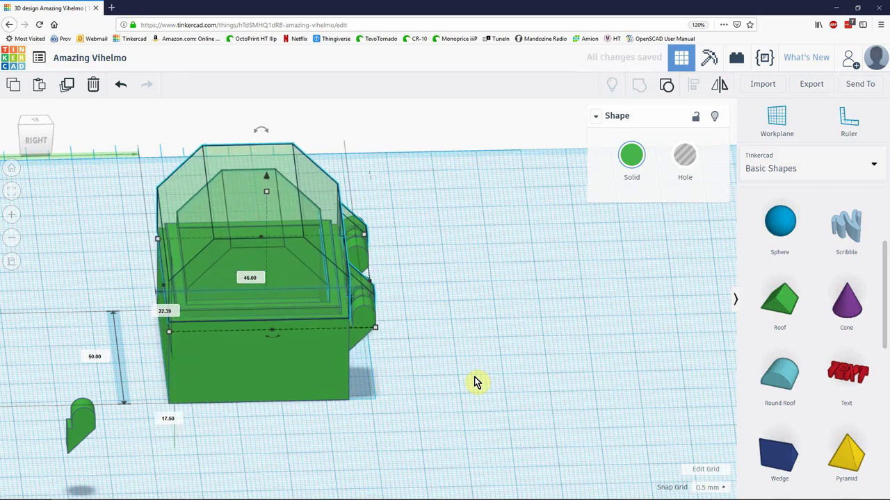
Set the snap grid to 0.1 mm and adjust the lid's height to 17.7 mm above the workplane
right_drag(473, 377, 461, 337)
scroll(237, 217, up, 4)
middle_drag(243, 237, 562, 268)
mouse_move(431, 260)
right_down()
mouse_move(431, 276)
mouse_move(431, 263)
right_up()
scroll(387, 276, up, 5)
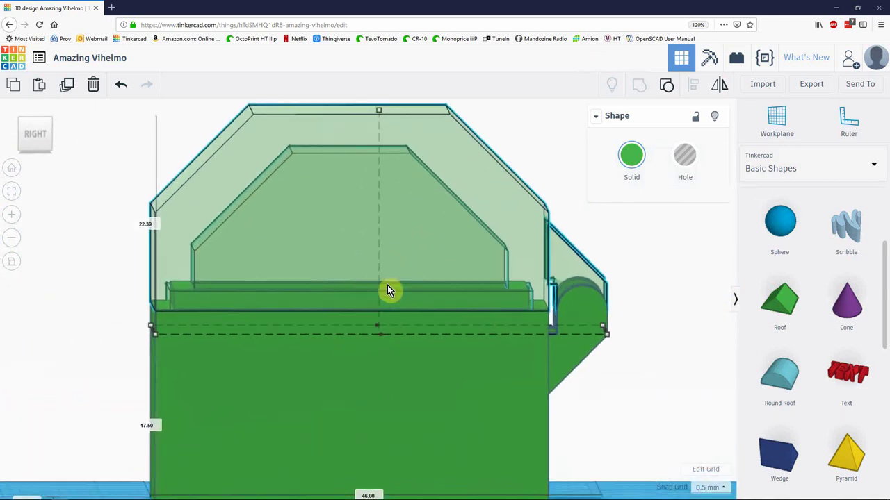
click(29, 139)
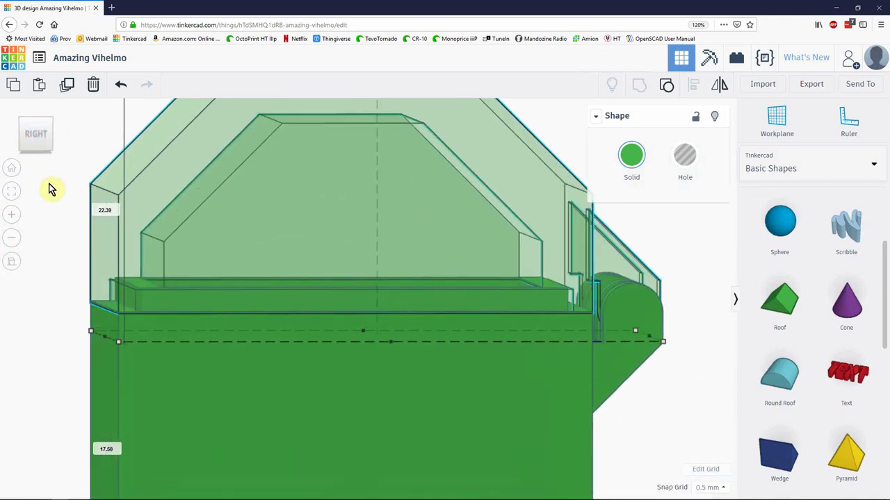
click(46, 194)
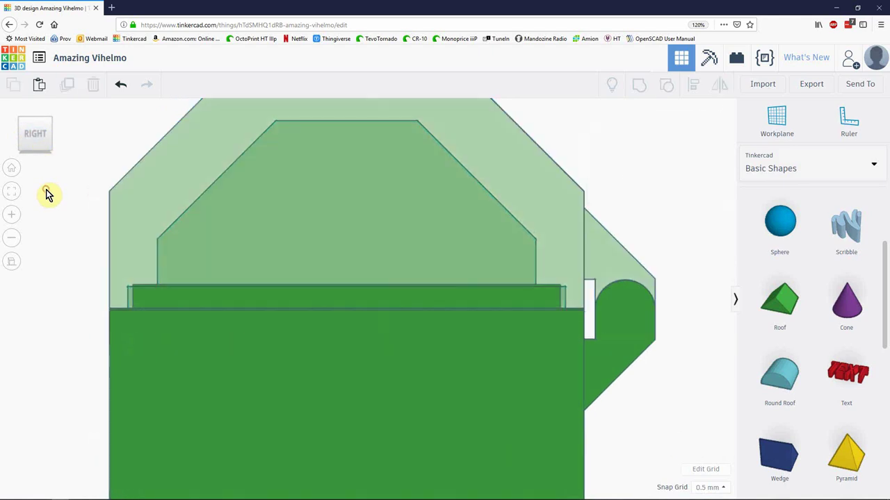
click(333, 194)
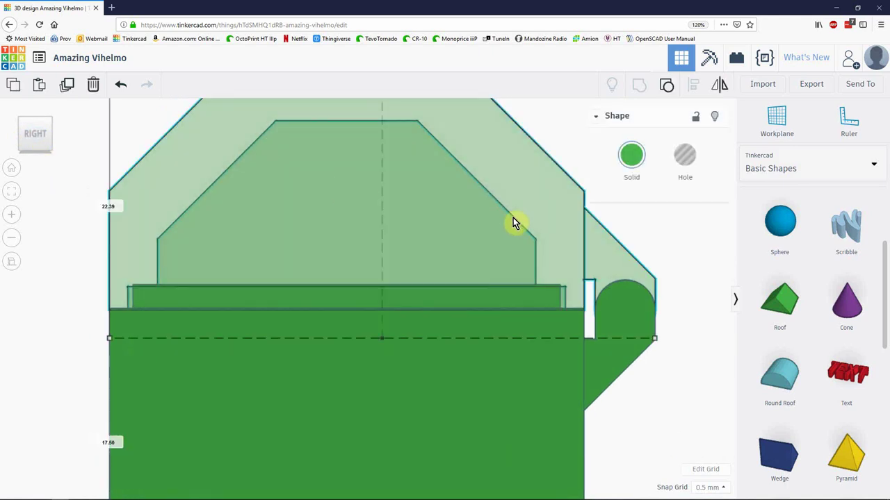
key(ctrl+Up)
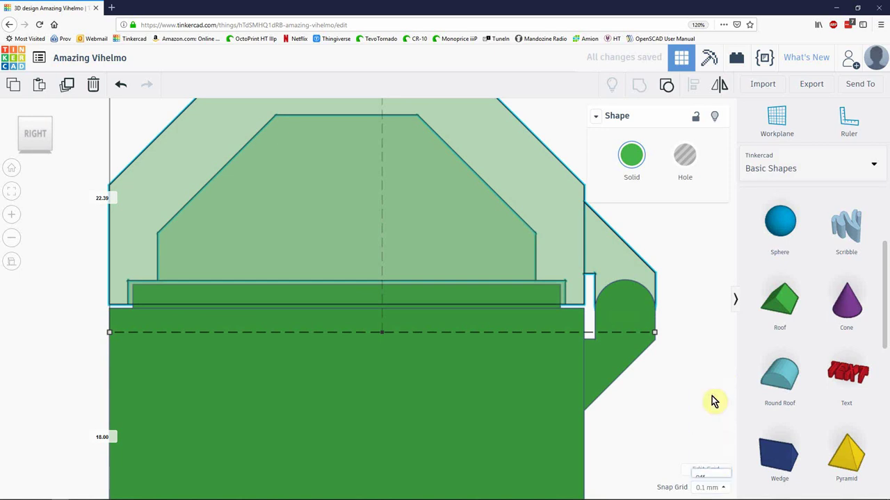
key(ctrl+Down)
key(ctrl+Down)
key(ctrl+Down)
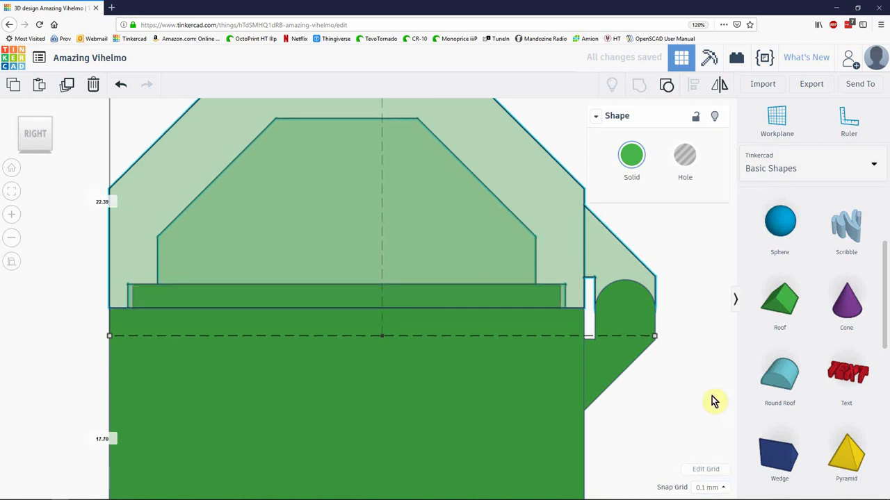
Make the base transparent to reveal the hinge cones inside it
click(574, 447)
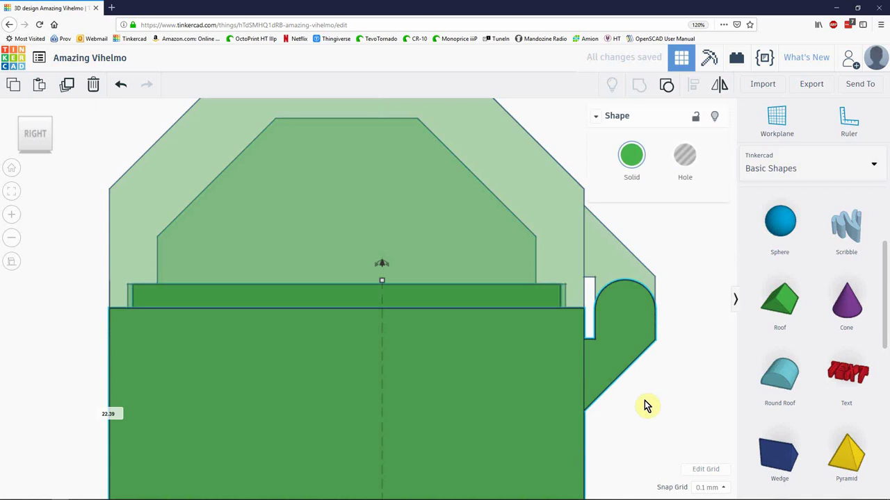
click(631, 154)
click(799, 311)
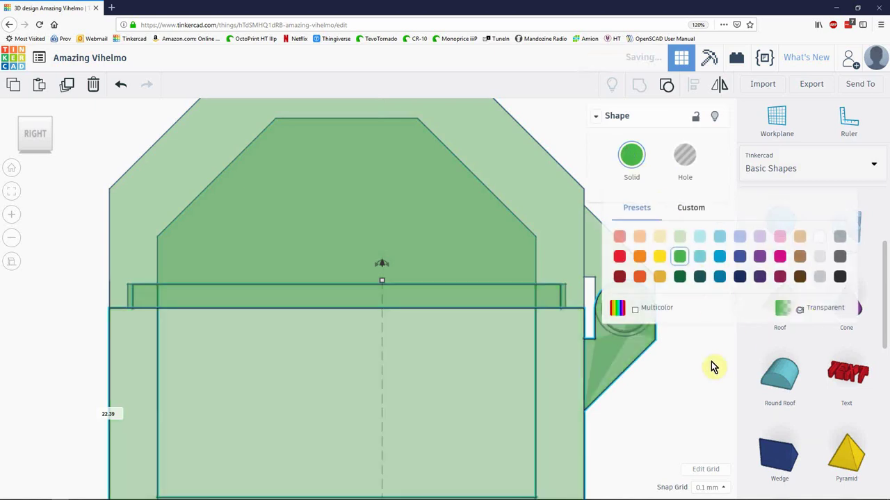
click(703, 371)
Lower the lid 0.1 mm to fine-tune how it and its hinge sockets sit on the base
middle_drag(702, 333, 596, 356)
scroll(618, 326, up, 5)
middle_drag(657, 324, 534, 271)
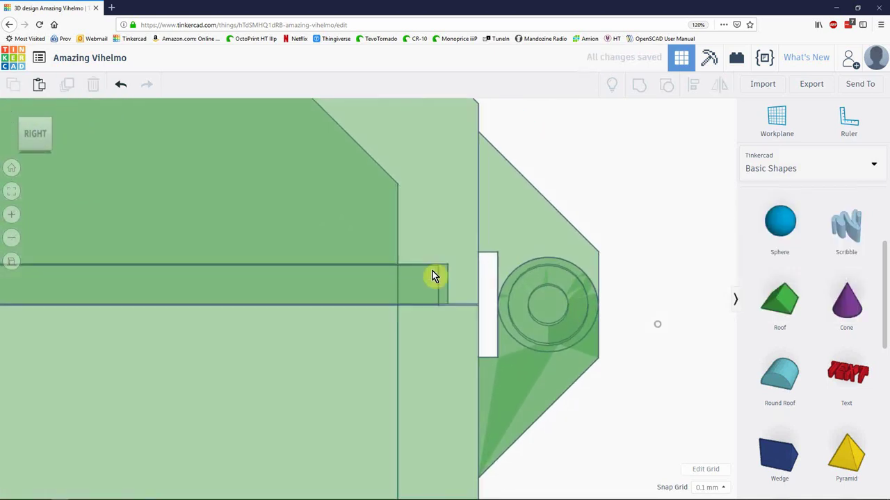
click(510, 221)
key(ctrl+Down)
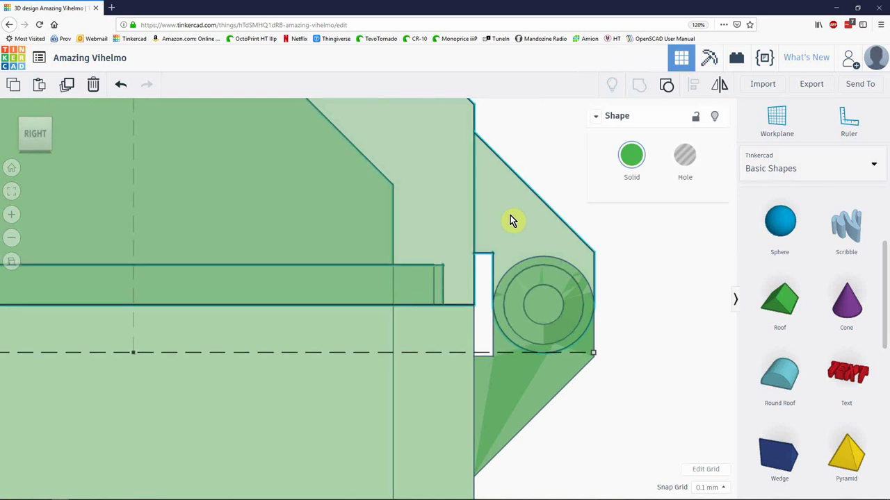
click(646, 289)
scroll(646, 289, down, 5)
right_drag(630, 282, 437, 337)
scroll(537, 333, down, 3)
scroll(584, 377, down, 3)
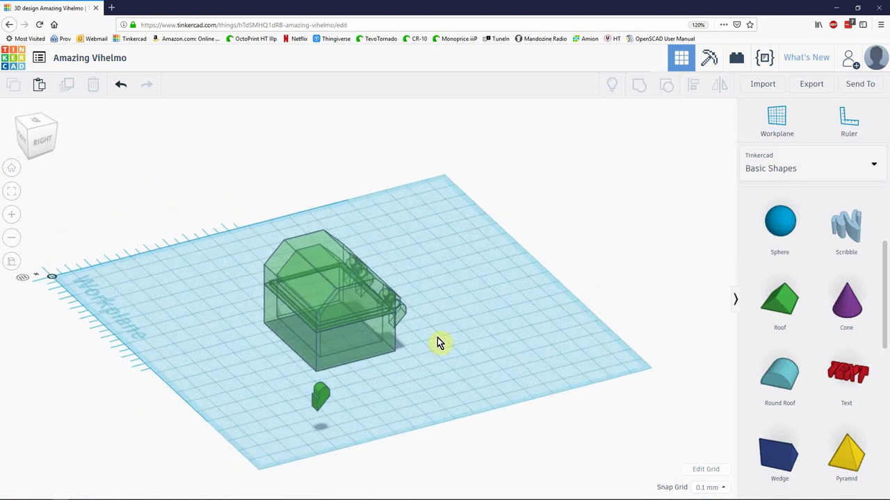
Recolour the chest's base and lid dark brown and turn off their transparency
click(322, 395)
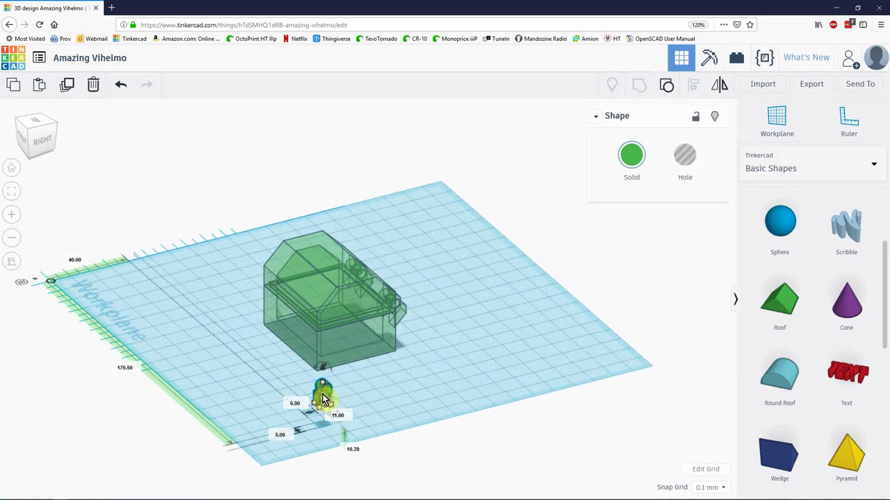
click(213, 349)
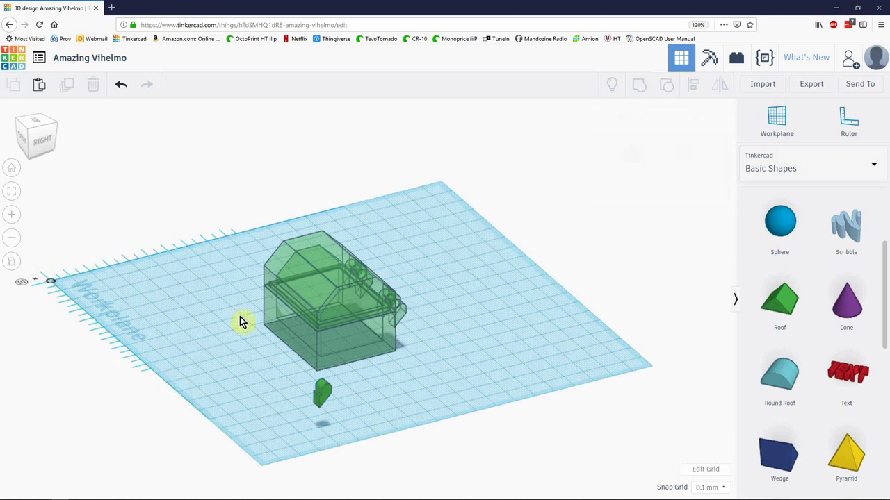
scroll(212, 258, up, 3)
drag(327, 334, 328, 336)
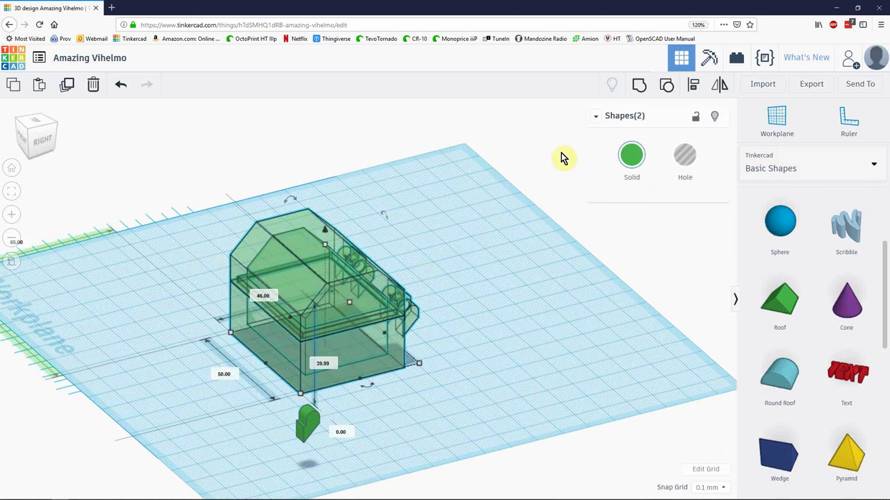
click(630, 158)
click(800, 277)
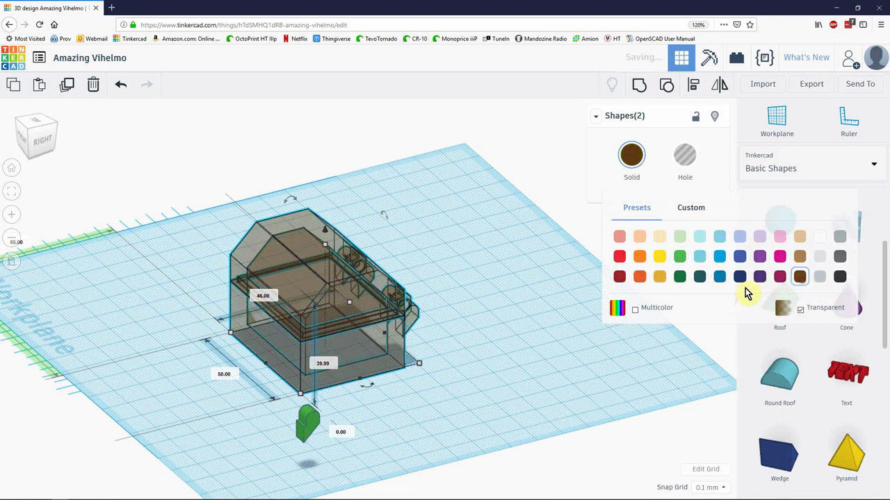
click(629, 155)
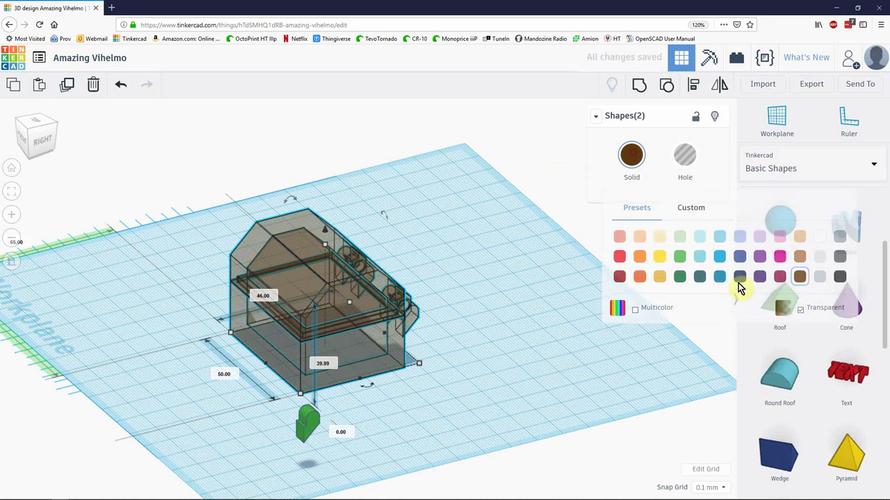
click(795, 311)
click(517, 344)
Move the spare green bracket in front of the chest and align it centrally with the chest's width
right_drag(517, 344, 544, 334)
right_drag(393, 384, 381, 403)
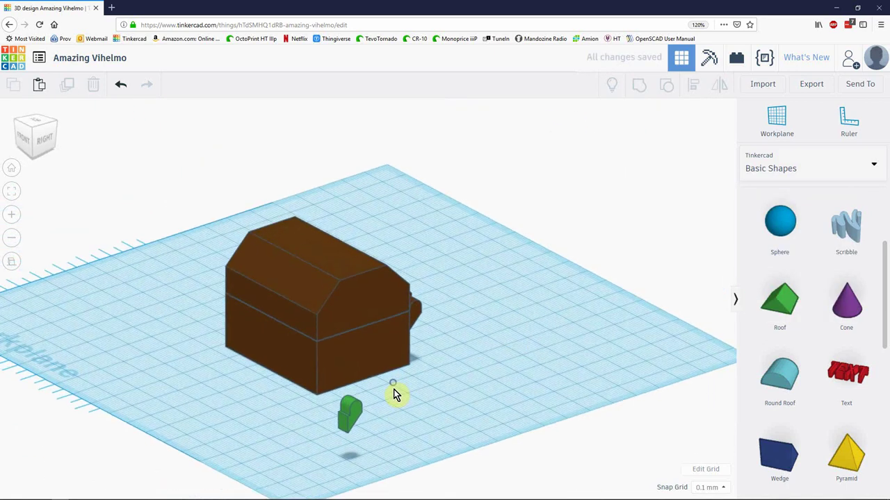
drag(347, 415, 222, 351)
right_drag(211, 410, 500, 423)
middle_drag(500, 422, 492, 235)
right_drag(491, 236, 413, 253)
shift+click(362, 216)
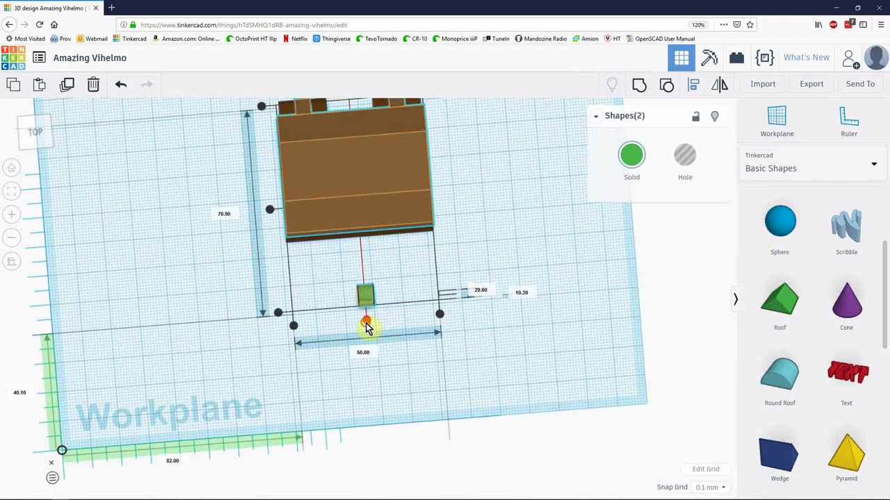
click(407, 354)
Mirror the green bracket front to back so its flat mounting side faces the chest
right_drag(407, 353, 357, 275)
click(364, 272)
right_drag(410, 310, 396, 295)
scroll(397, 296, up, 4)
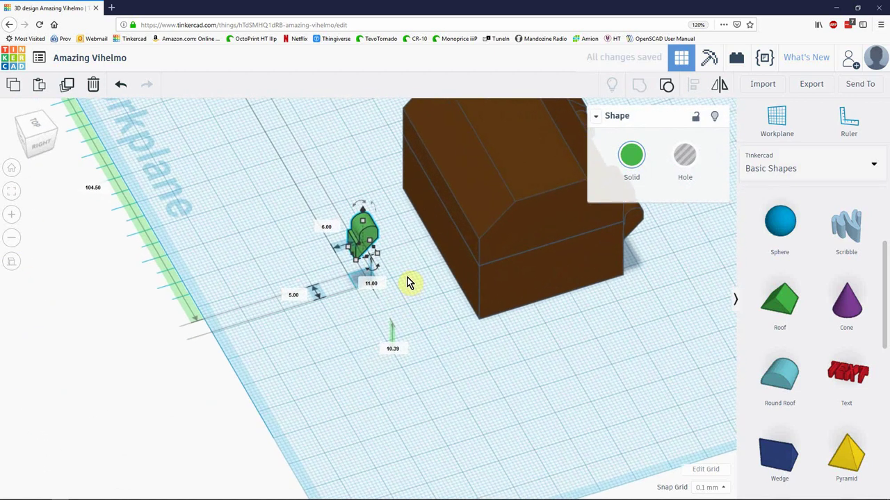
key(m)
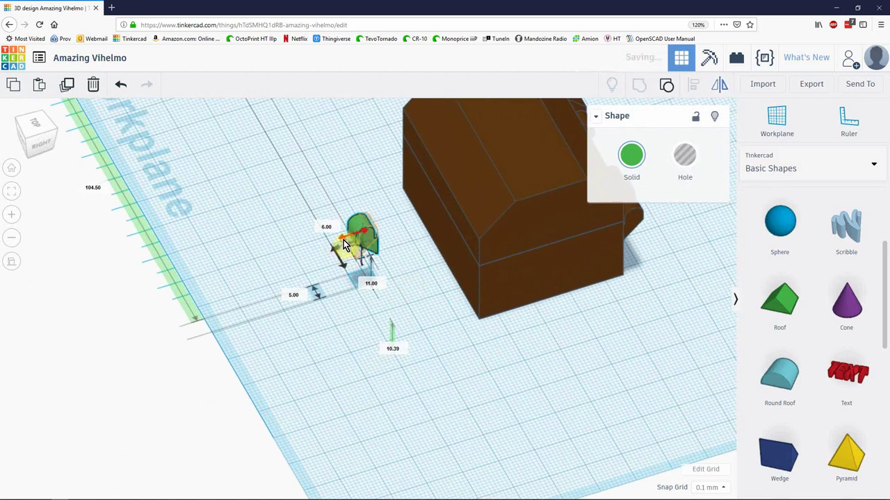
click(262, 264)
Set a temporary workplane on the chest's front face, drop the bracket onto it, and restore the base workplane
right_drag(263, 264, 446, 230)
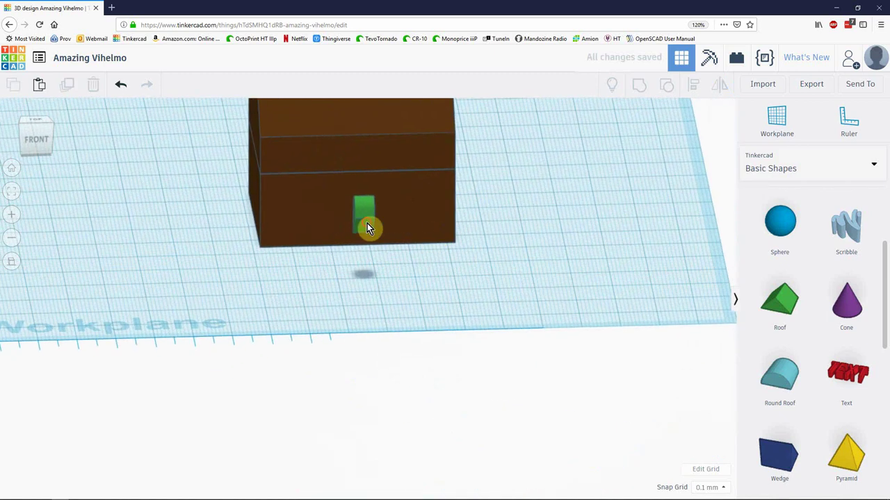
click(367, 226)
click(392, 191)
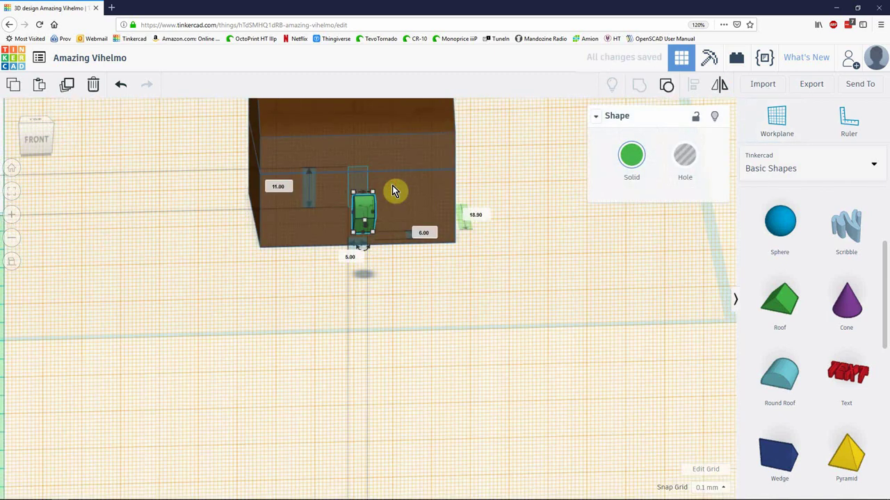
key(w)
click(543, 256)
Raise the bracket on the chest's front to 11.39 mm above the workplane
right_drag(544, 256, 316, 237)
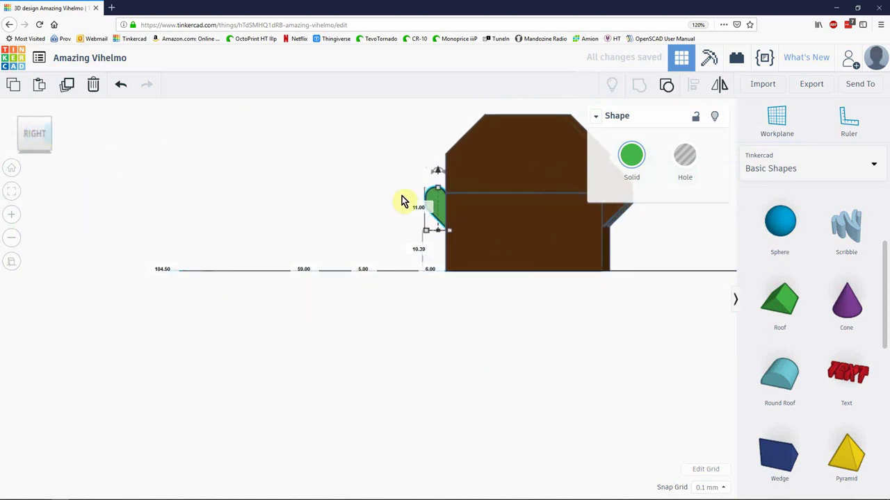
scroll(407, 198, up, 3)
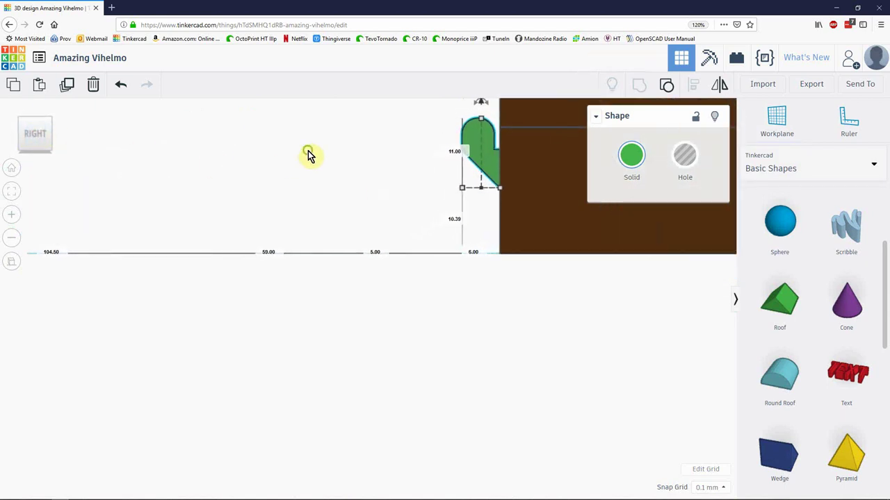
middle_drag(280, 214, 233, 311)
scroll(401, 313, up, 3)
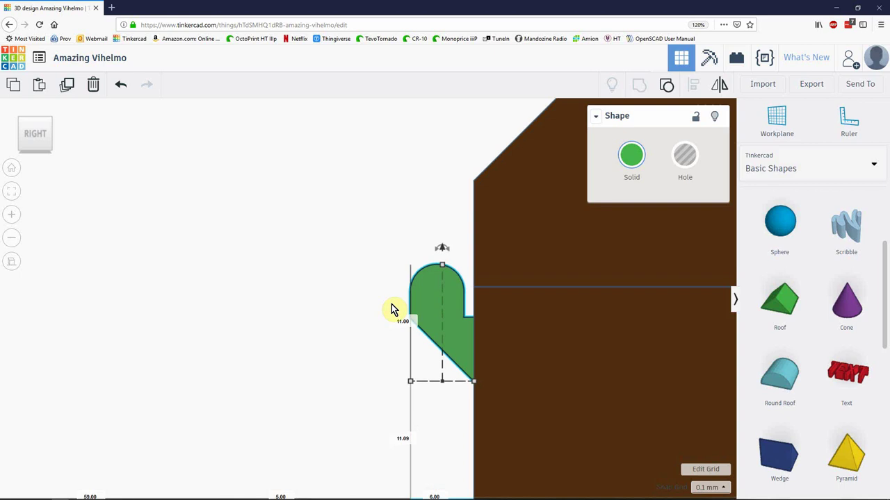
key(ctrl+Up)
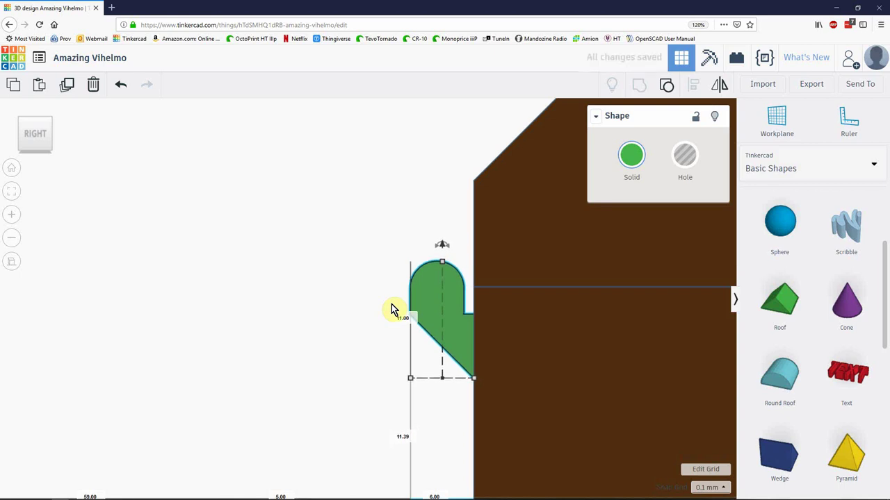
click(252, 296)
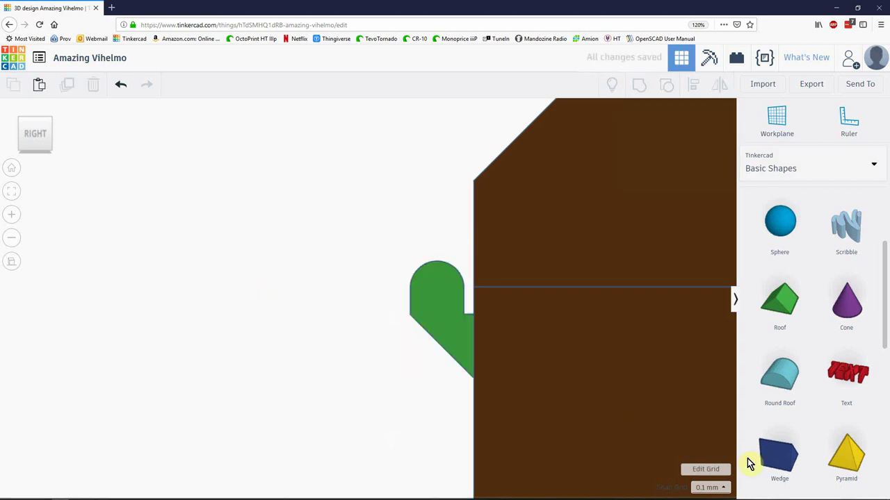
Set the snap grid to 1.0 mm and place a cylinder hole on a workplane set on the bracket's side
click(709, 489)
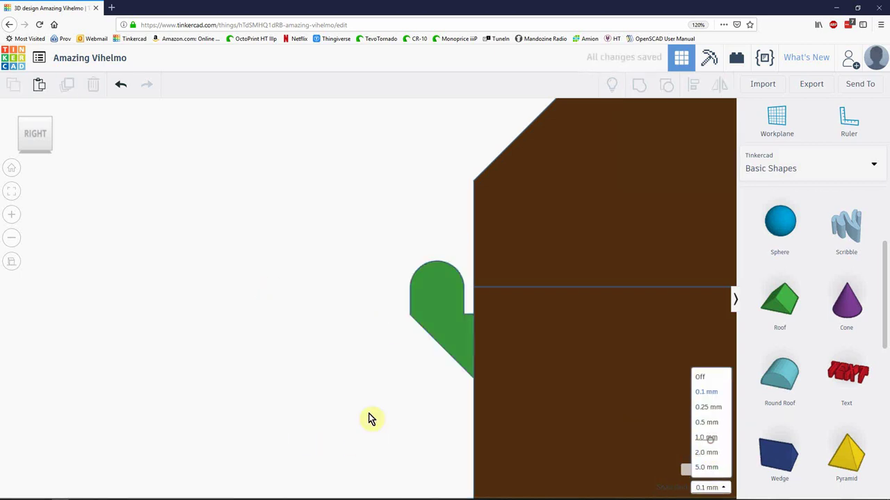
click(706, 438)
right_drag(318, 397, 213, 398)
key(w)
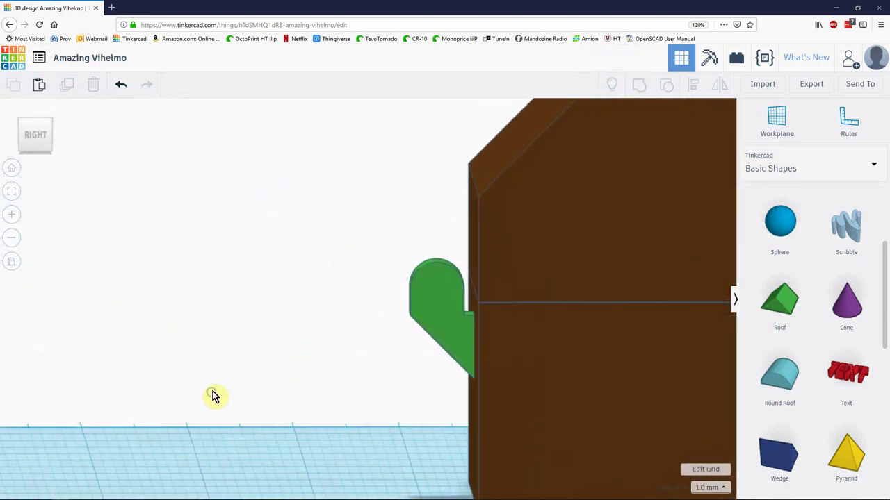
click(447, 298)
scroll(879, 292, up, 3)
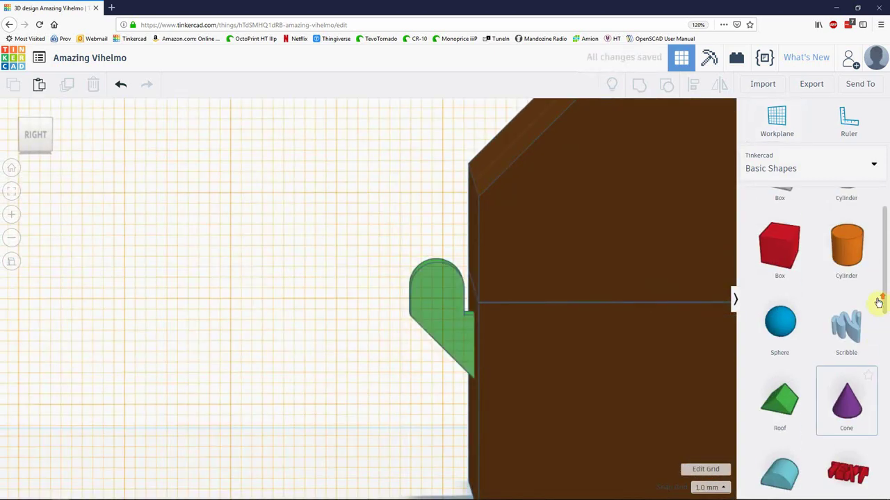
click(439, 297)
scroll(292, 347, down, 2)
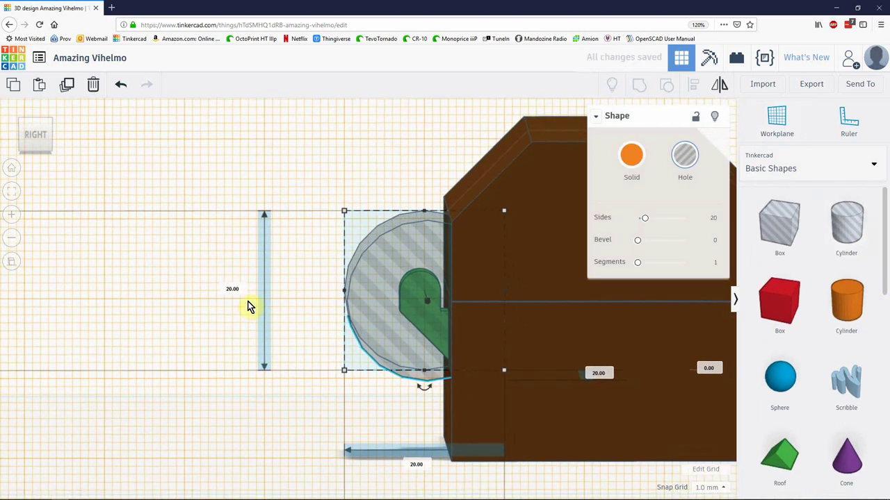
Resize the cylinder hole to a 3 mm diameter, keeping its 20 mm length
key(Return)
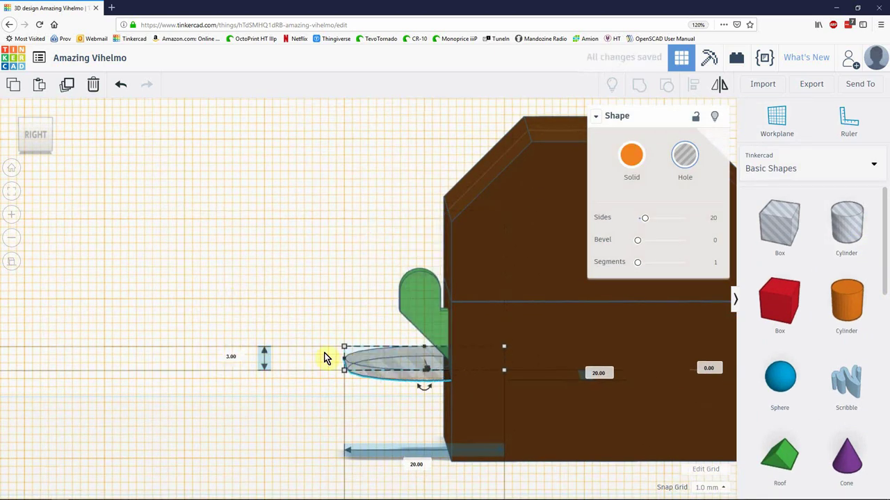
text(33)
key(Return)
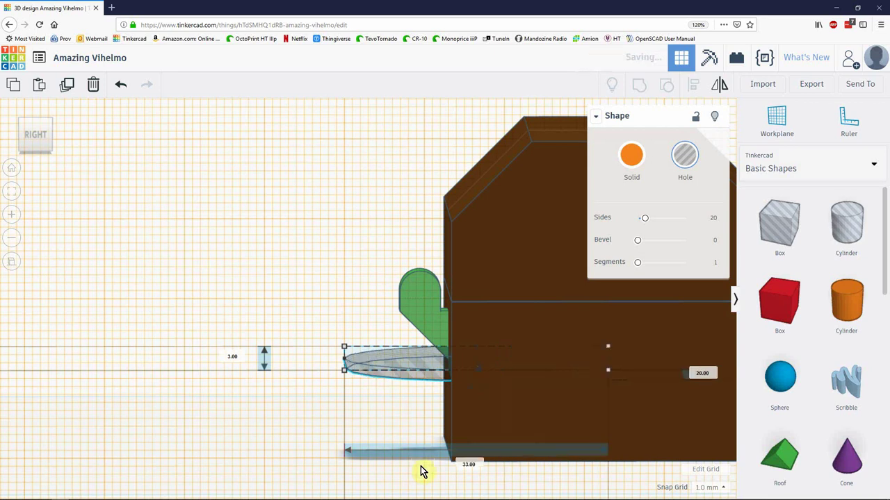
right_drag(421, 471, 355, 432)
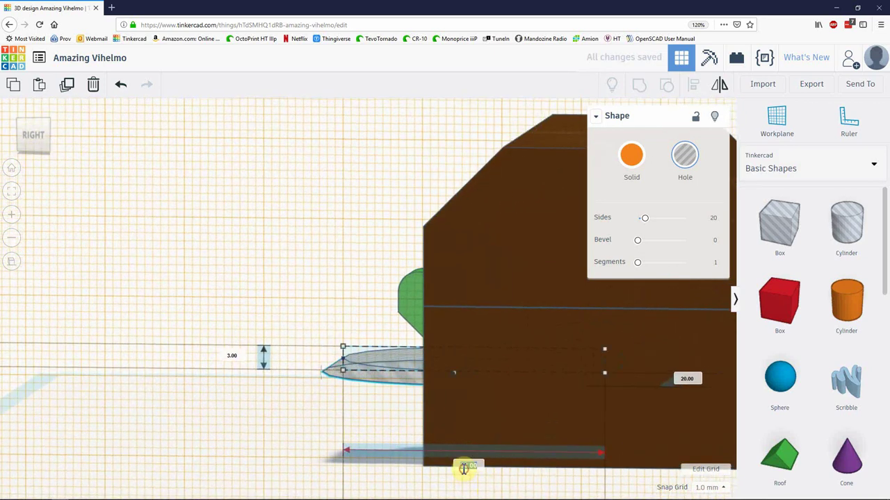
click(465, 469)
text(3)
key(Return)
right_drag(153, 452, 224, 448)
Move the cylinder hole into the rounded upper end of the bracket
key(shift+Right)
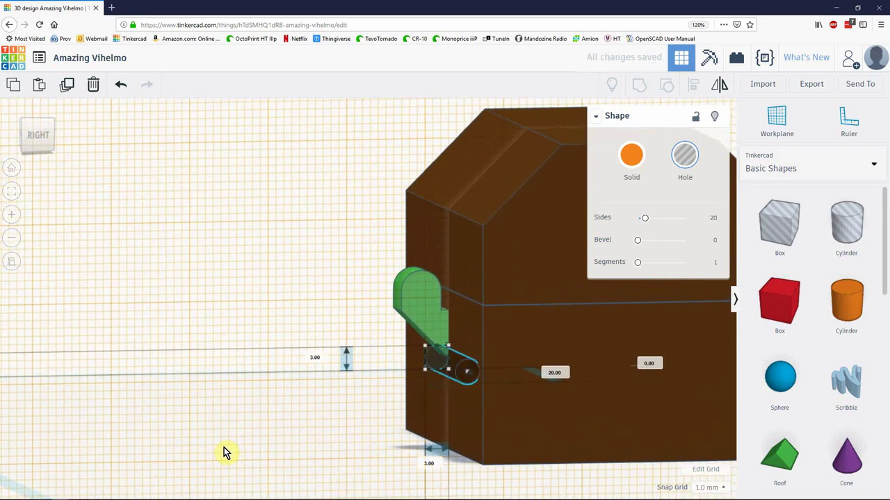
key(Up)
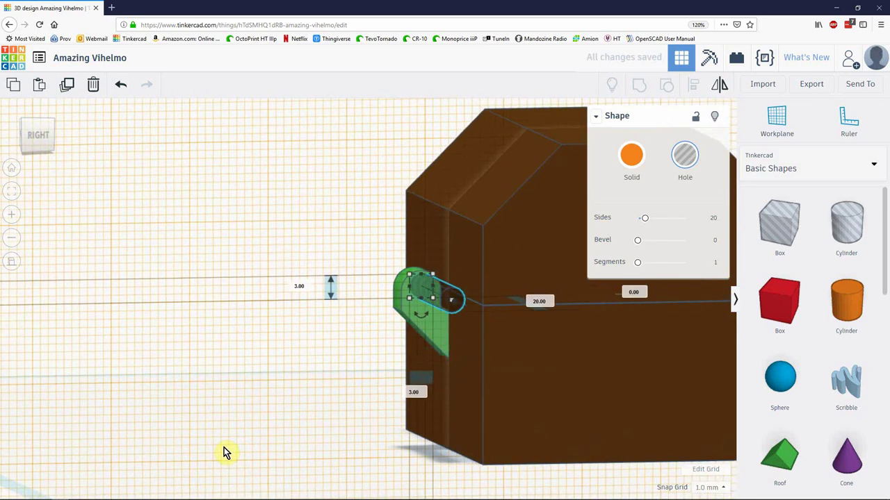
click(275, 417)
Set the snap grid to 0.5 mm and raise the cylinder hole 0.5 mm within the bracket's rounded end
right_drag(280, 408, 242, 403)
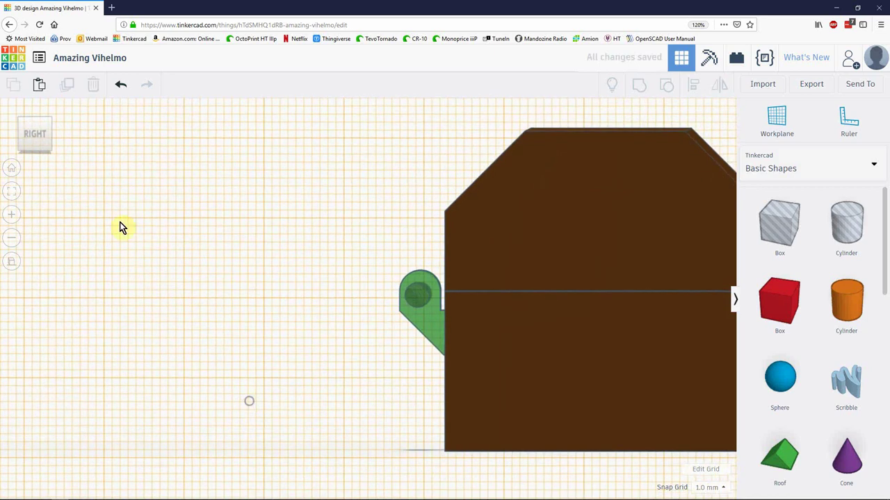
click(40, 138)
scroll(451, 288, up, 5)
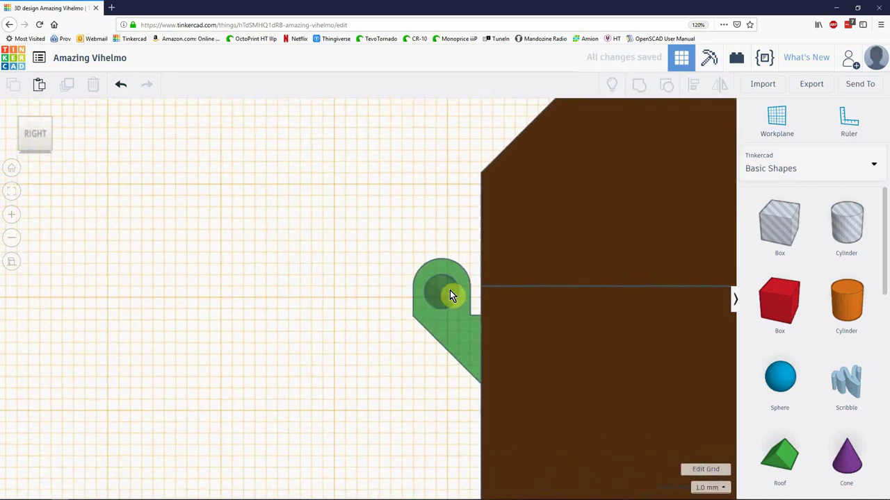
click(708, 488)
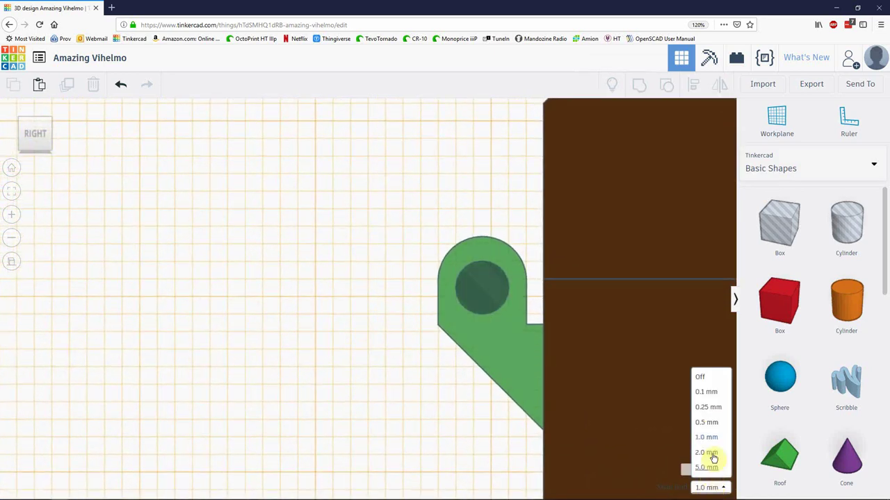
click(705, 422)
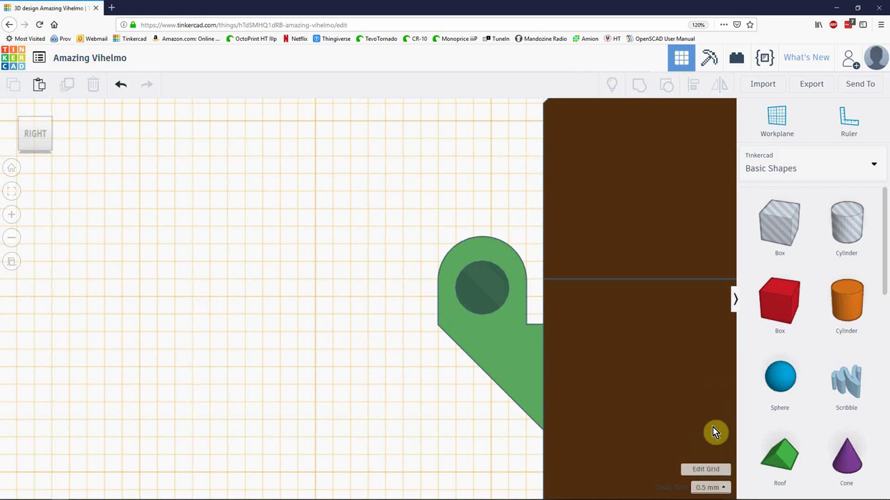
click(489, 296)
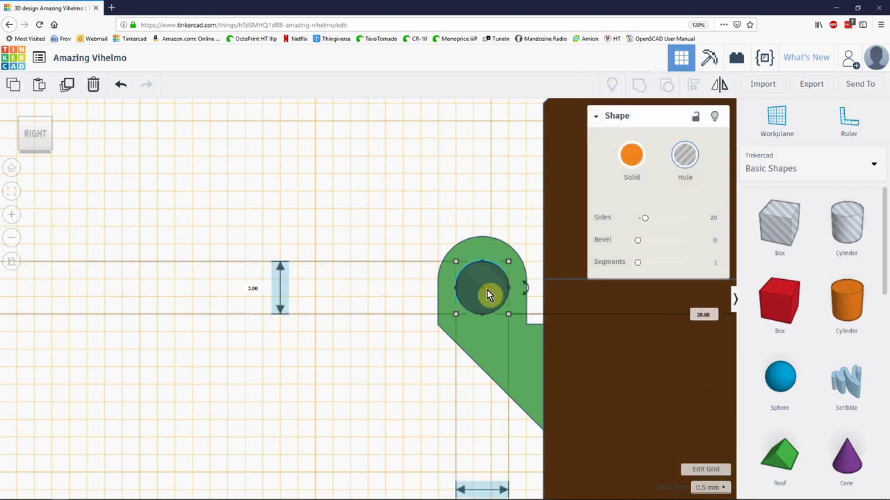
click(333, 329)
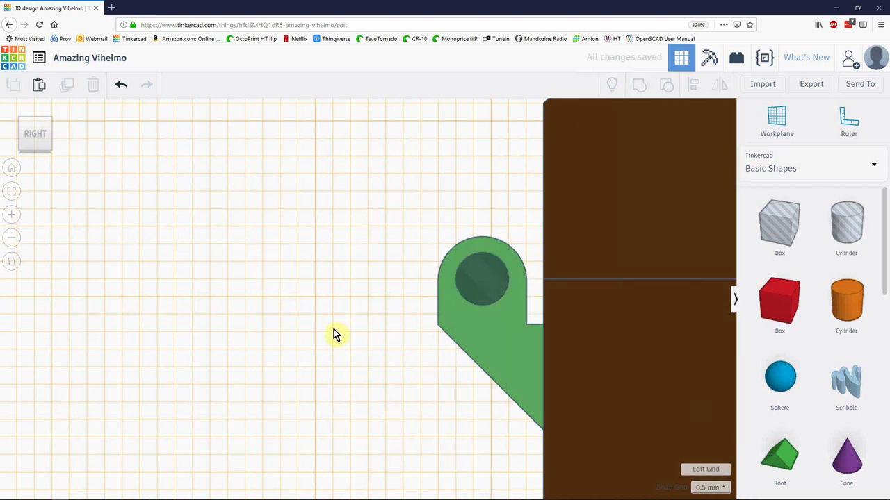
Slide the cylinder hole about 11.5 mm along its axis so it passes completely through the bracket
click(454, 292)
right_drag(407, 304, 477, 373)
scroll(477, 373, down, 5)
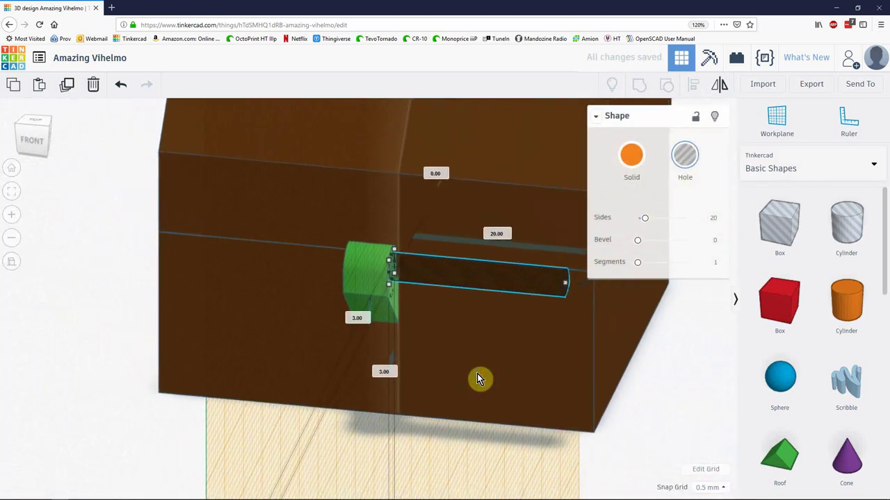
key(Left)
key(Left)
key(Left)
key(Left)
key(Left)
key(Left)
key(Left)
key(Left)
key(Left)
key(Left)
key(Left)
key(Left)
key(Left)
key(Left)
key(Left)
key(Left)
key(Left)
key(Left)
key(Left)
key(Left)
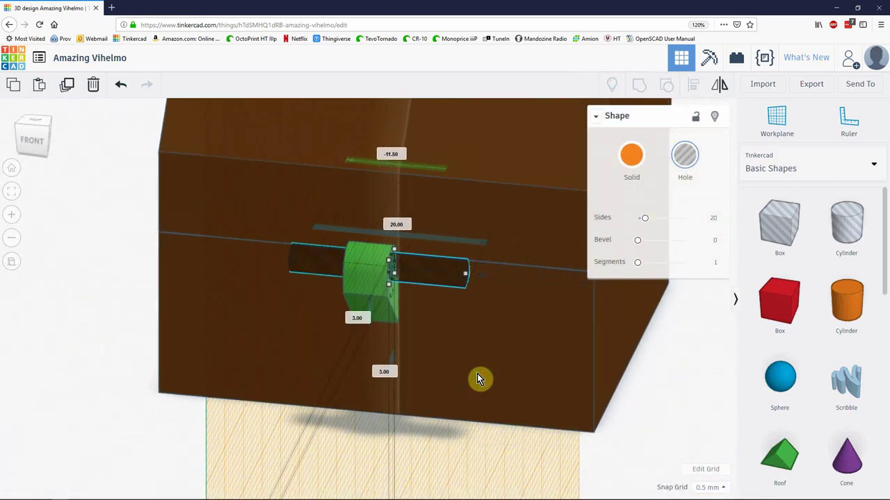
right_drag(515, 442, 330, 311)
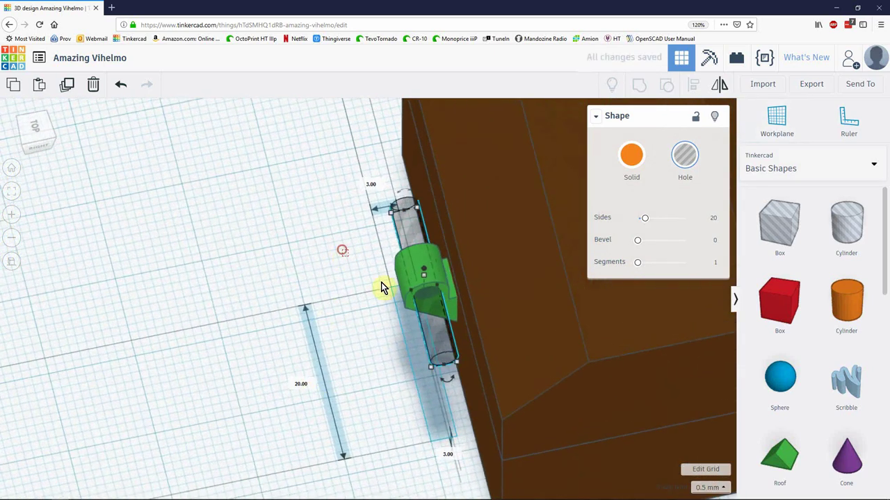
Group the cylinder hole with the bracket to cut a lock hole through it, and select the resulting bracket
shift+click(421, 323)
key(ctrl+g)
click(262, 353)
right_drag(262, 354, 360, 311)
click(360, 312)
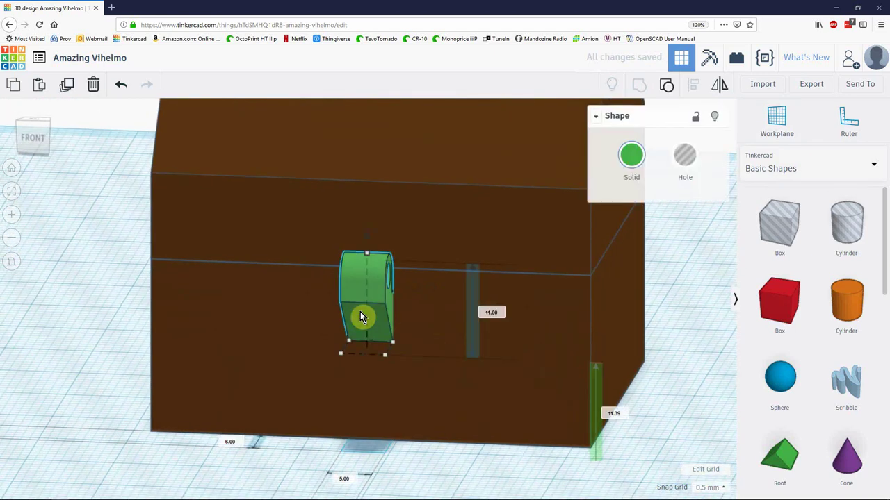
Duplicate the bracket, place the copy directly beside the original and mirror it vertically
key(ctrl+d)
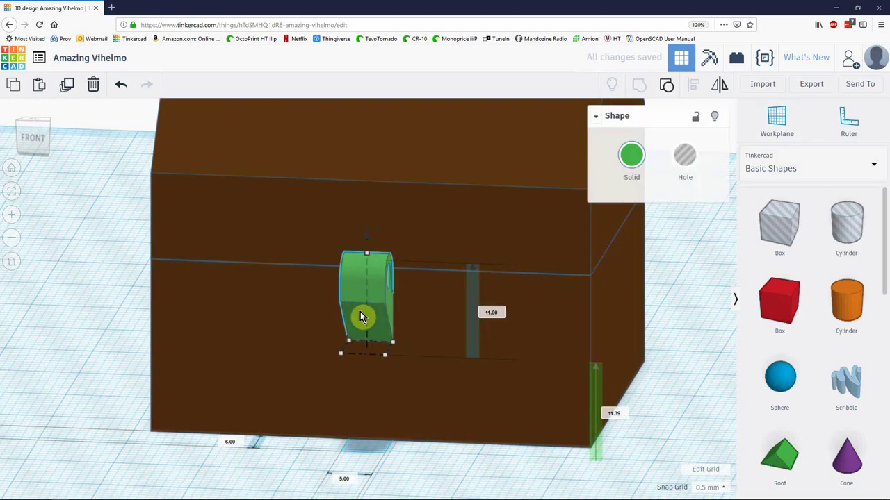
key(ctrl+v)
key(Right)
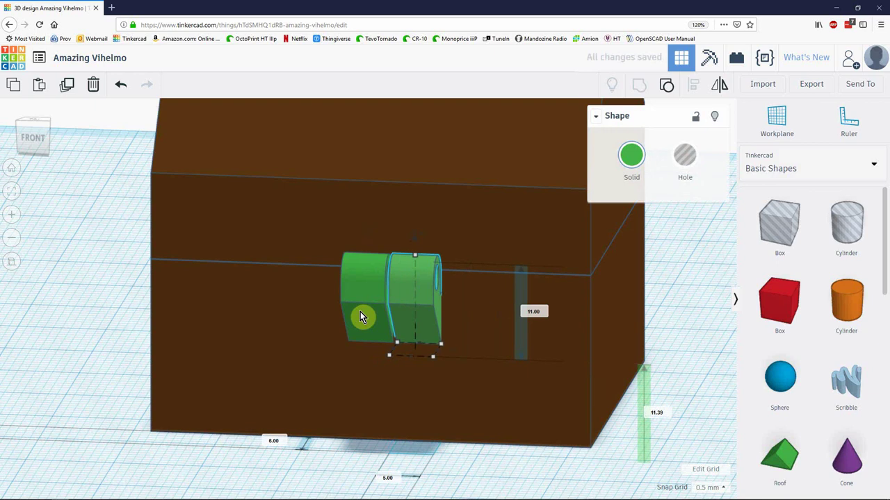
key(m)
click(449, 312)
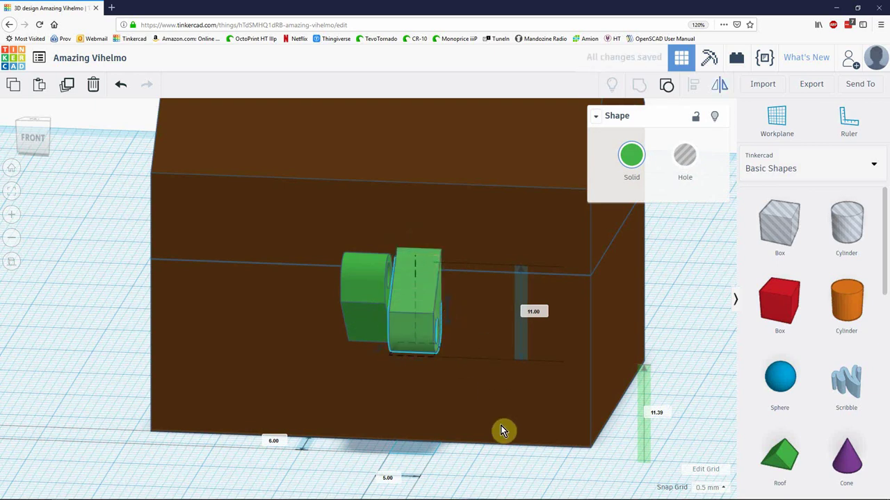
Raise the mirrored bracket 6 mm, set the snap grid to 0.1 mm and raise it another 0.2 mm to line up the lock holes
right_drag(494, 438, 213, 286)
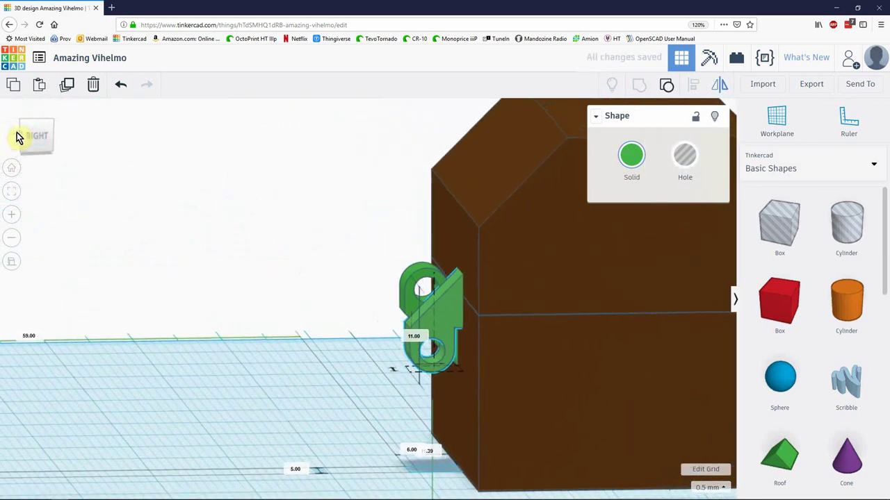
click(39, 137)
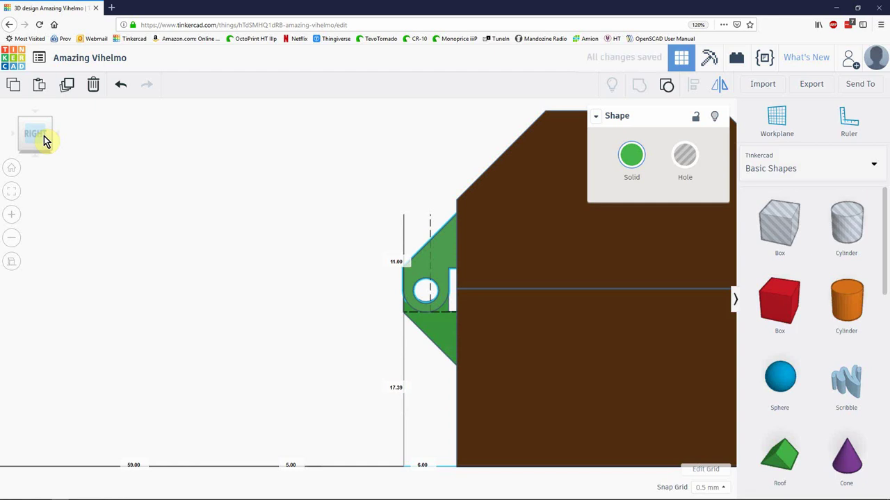
key(f)
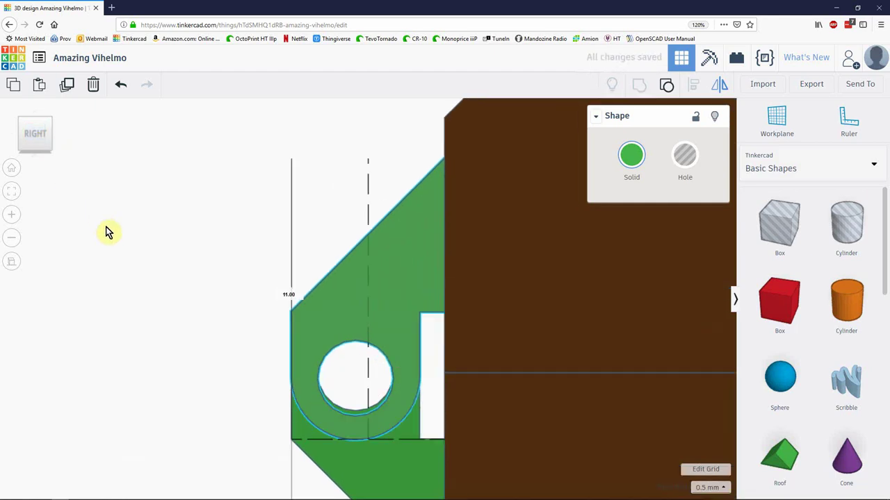
click(703, 489)
click(706, 393)
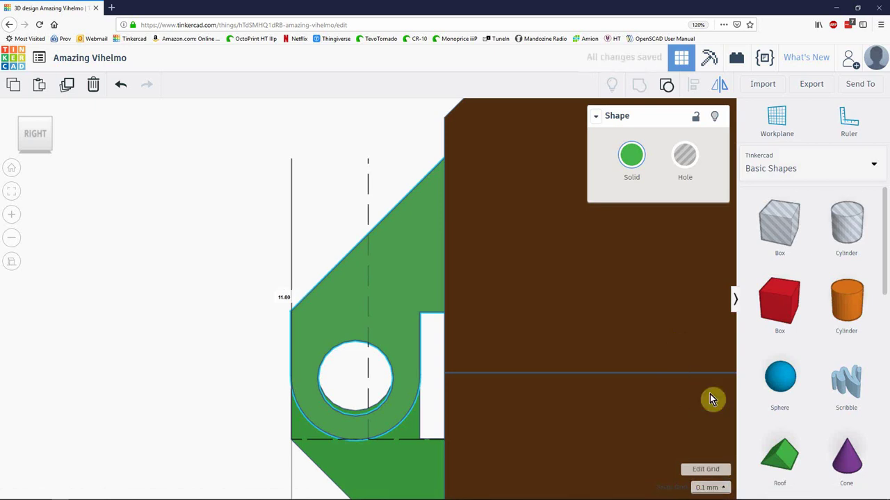
key(ctrl+Up)
key(ctrl+Up)
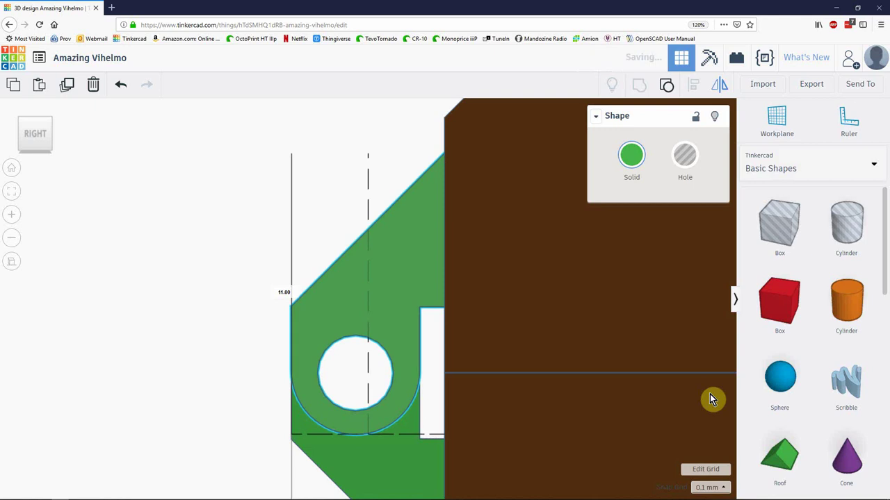
Place a second mirrored bracket on the other side of the lower bracket, leaving a small gap on both sides
click(160, 343)
right_drag(161, 343, 375, 342)
click(376, 332)
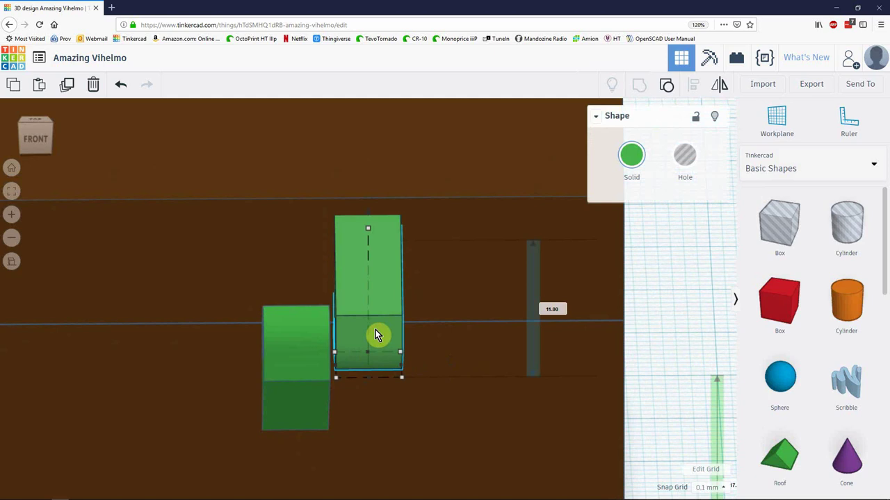
drag(371, 328, 229, 331)
scroll(430, 374, down, 4)
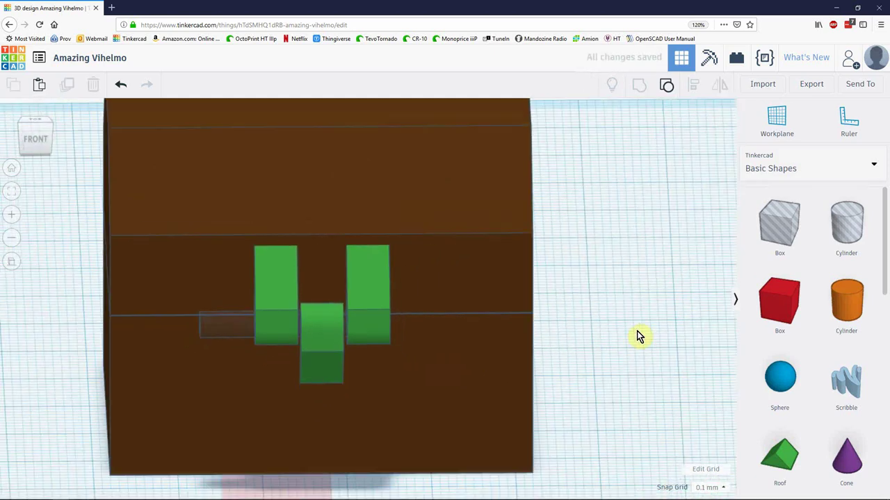
Group the two upper brackets with the chest lid
mouse_move(619, 337)
right_down()
mouse_move(557, 357)
mouse_move(598, 359)
mouse_move(676, 335)
mouse_move(626, 337)
right_up()
click(626, 338)
right_drag(638, 370, 602, 251)
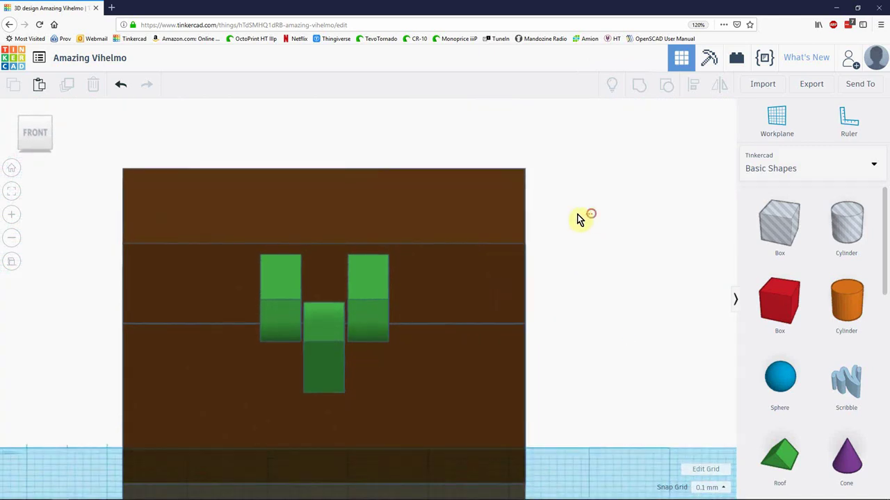
click(242, 276)
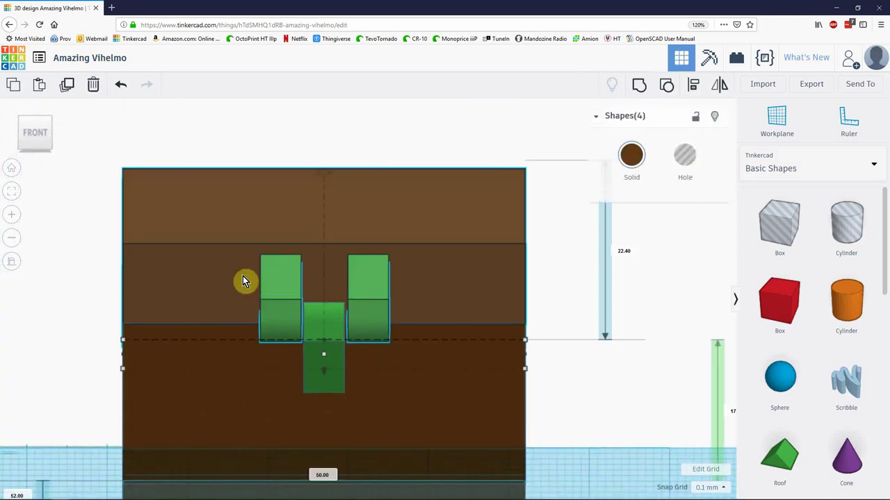
click(636, 386)
right_drag(636, 386, 577, 386)
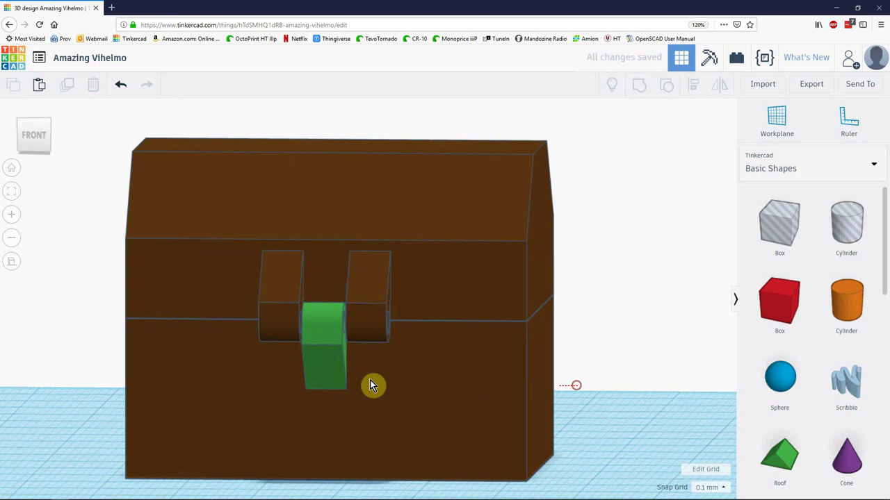
Group the lower bracket with the chest base
click(222, 381)
key(ctrl+g)
key(f)
Turn the lid upside down and position it beside the base on the hinge side, opening the chest
right_drag(565, 398, 616, 394)
scroll(629, 424, down, 2)
click(630, 423)
right_drag(602, 438, 426, 376)
scroll(428, 372, down, 2)
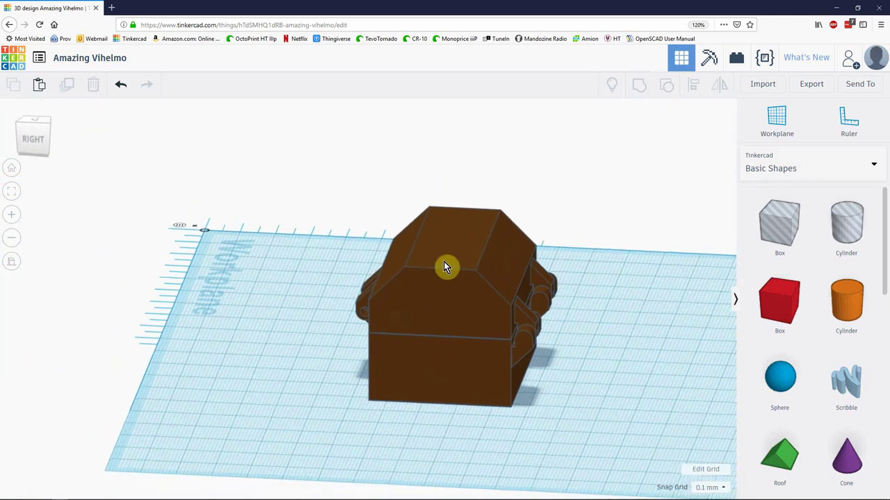
click(445, 264)
middle_drag(649, 374, 367, 363)
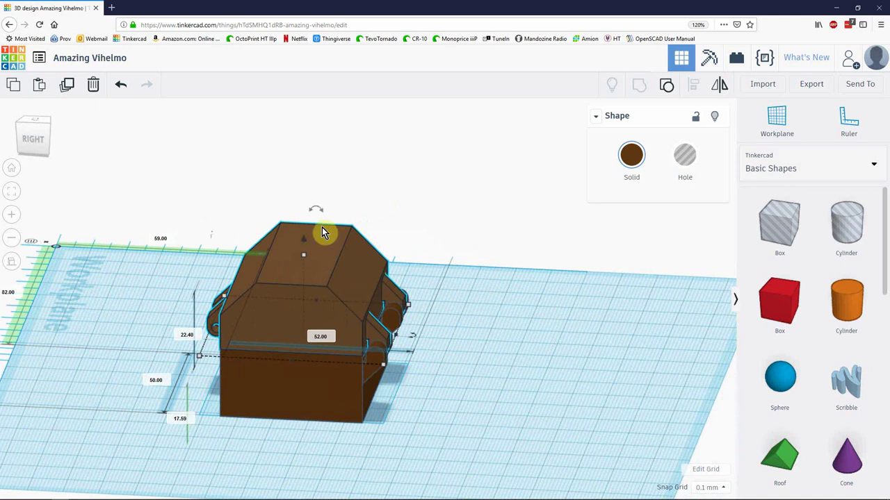
drag(316, 209, 469, 332)
right_drag(181, 192, 230, 348)
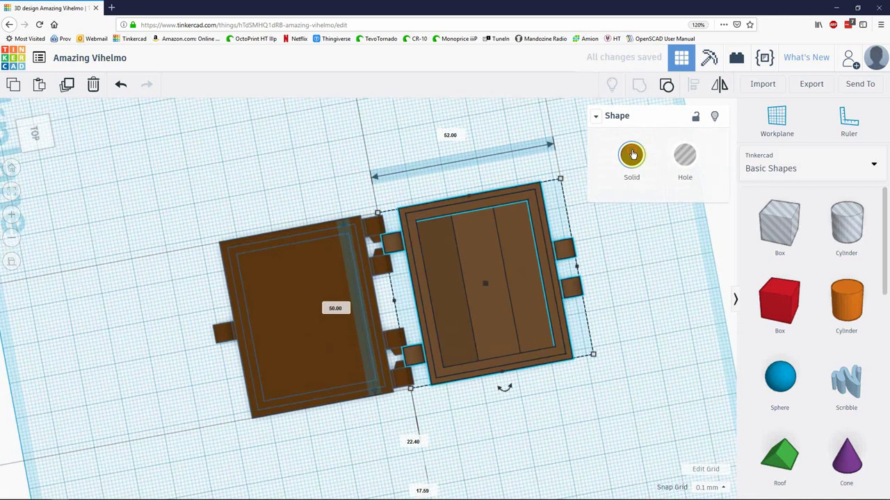
Recolour the opened lid light tan to distinguish it from the base
click(632, 154)
click(799, 237)
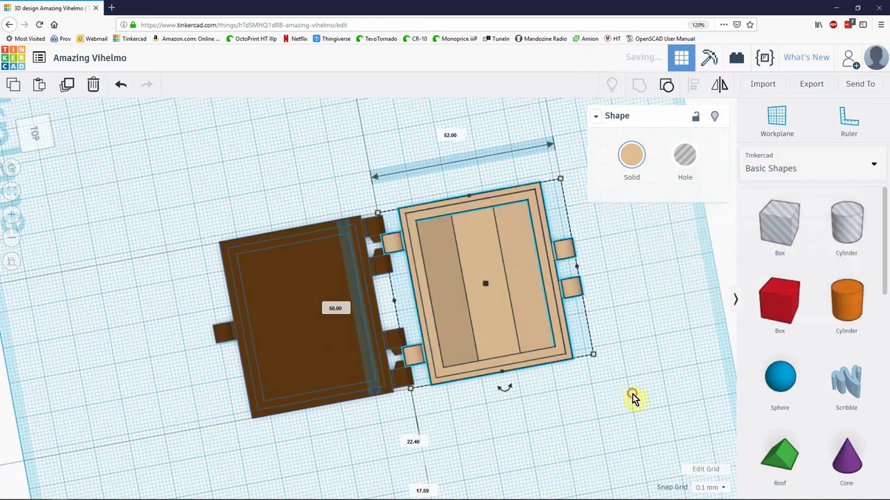
click(632, 397)
Drop the lid onto the workplane and shift it toward the base until its hinge knuckles sit between the base's knuckles
right_drag(632, 397, 485, 331)
click(484, 332)
right_drag(631, 352, 635, 375)
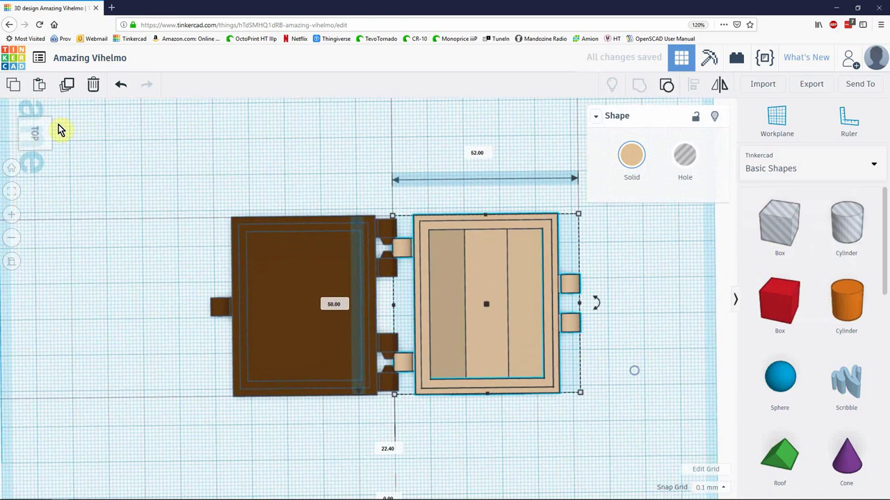
scroll(528, 278, up, 5)
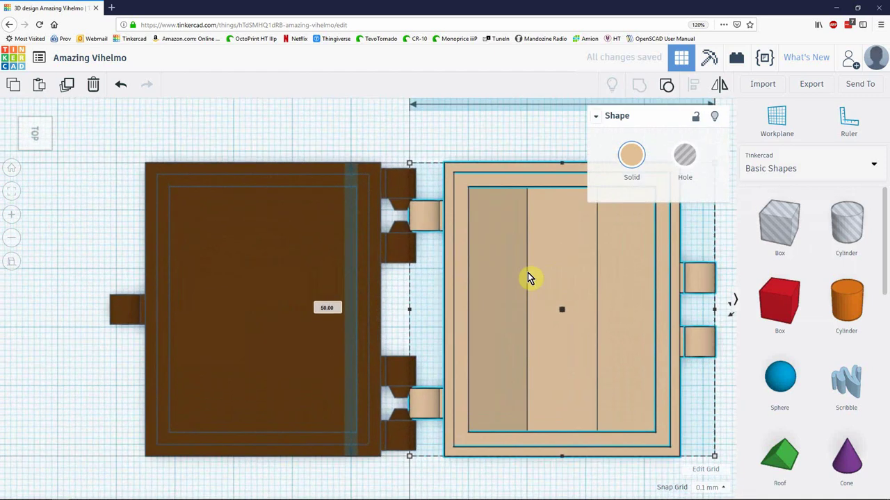
key(Left)
key(Left)
key(Left)
key(Left)
key(Left)
key(Left)
key(Left)
key(Left)
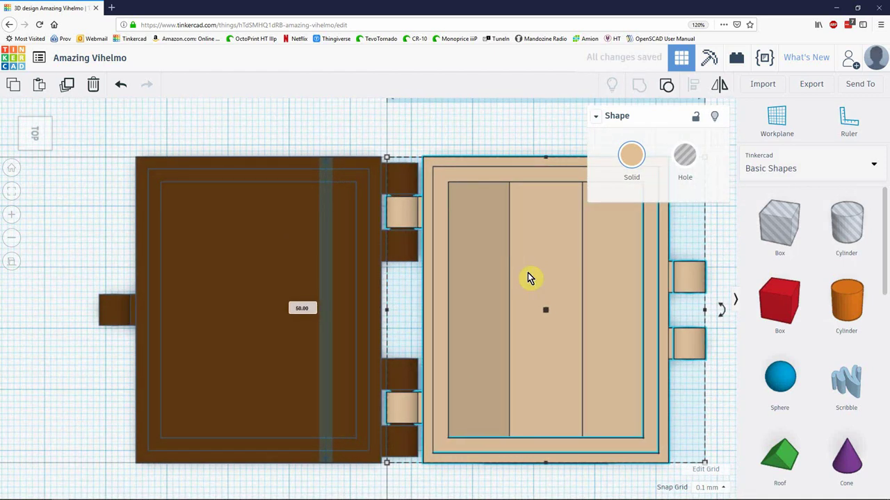
Inspect the hinge alignment from the side and the opened chest with its lock brackets from an angle
click(35, 151)
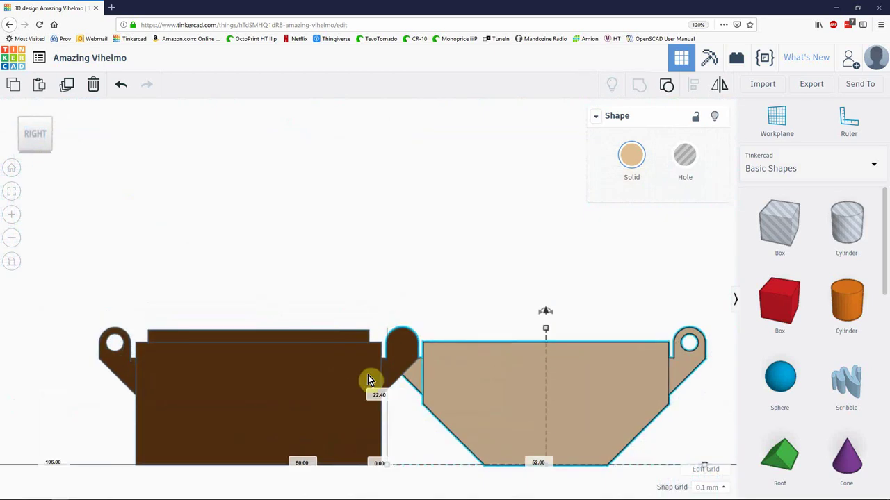
scroll(395, 345, up, 3)
click(478, 280)
right_drag(479, 294, 253, 290)
scroll(473, 361, down, 3)
right_drag(511, 240, 498, 214)
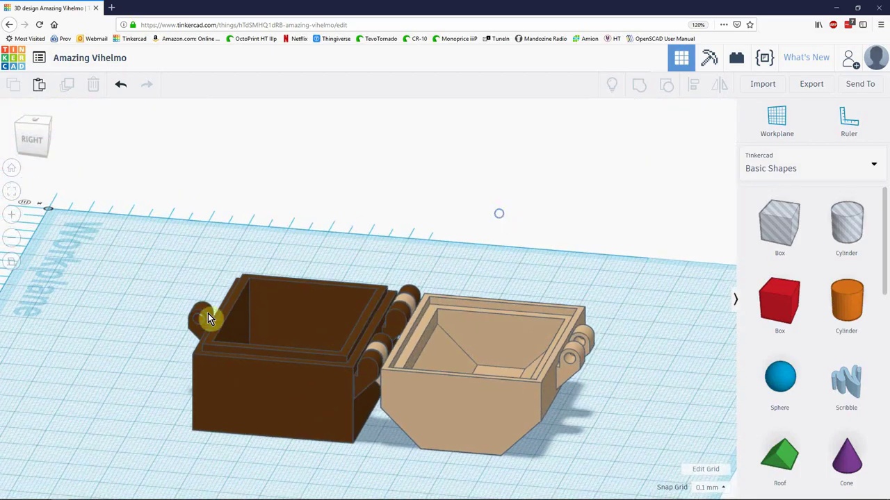
right_drag(199, 319, 201, 301)
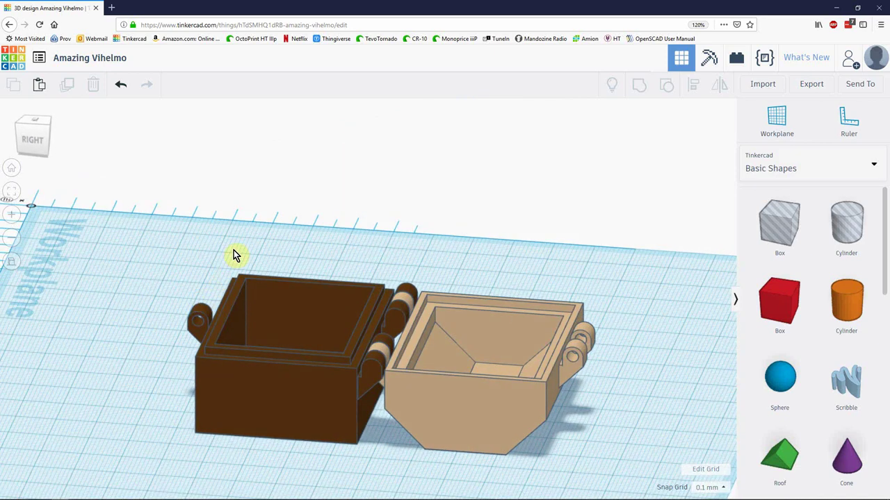